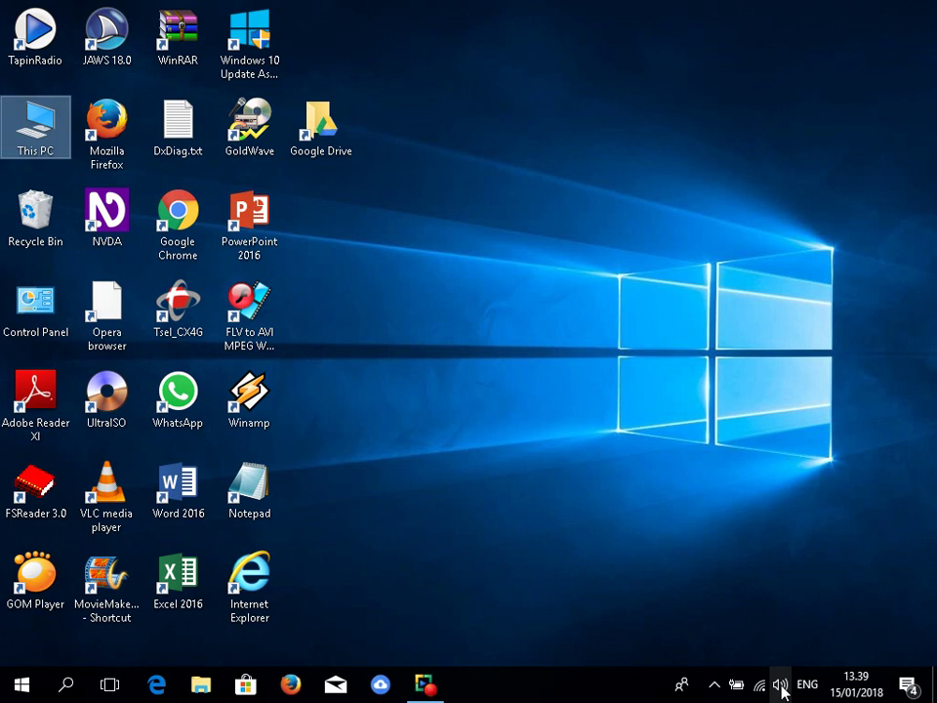
- Launch Adobe Reader XI from the desktop
{"action": "key", "text": "Down"}
{"action": "key", "text": "Down"}
{"action": "key", "text": "Down"}
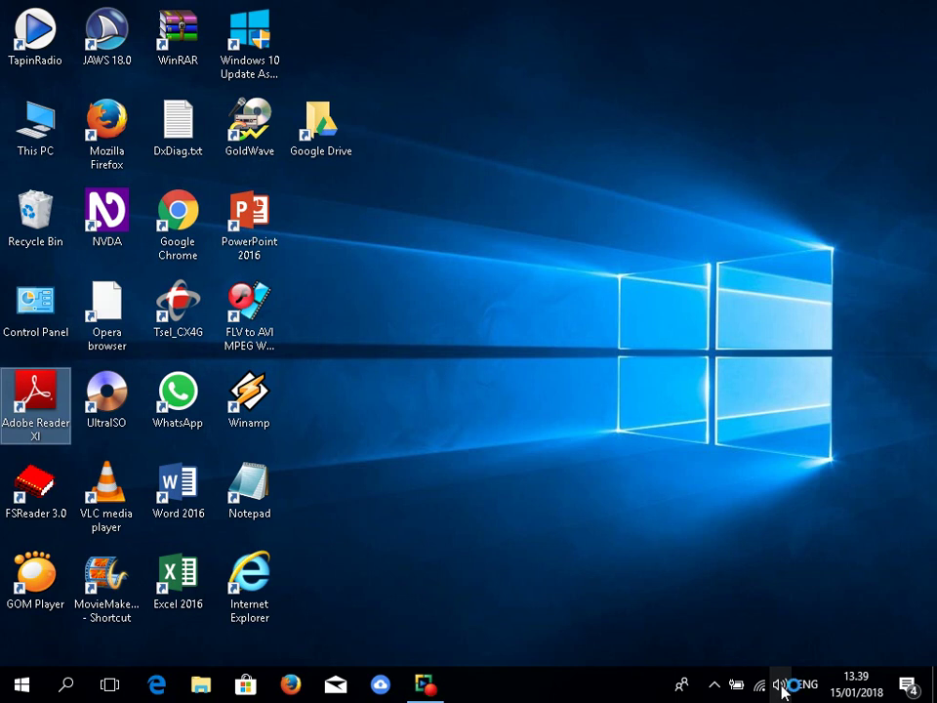
{"action": "key", "text": "Return"}
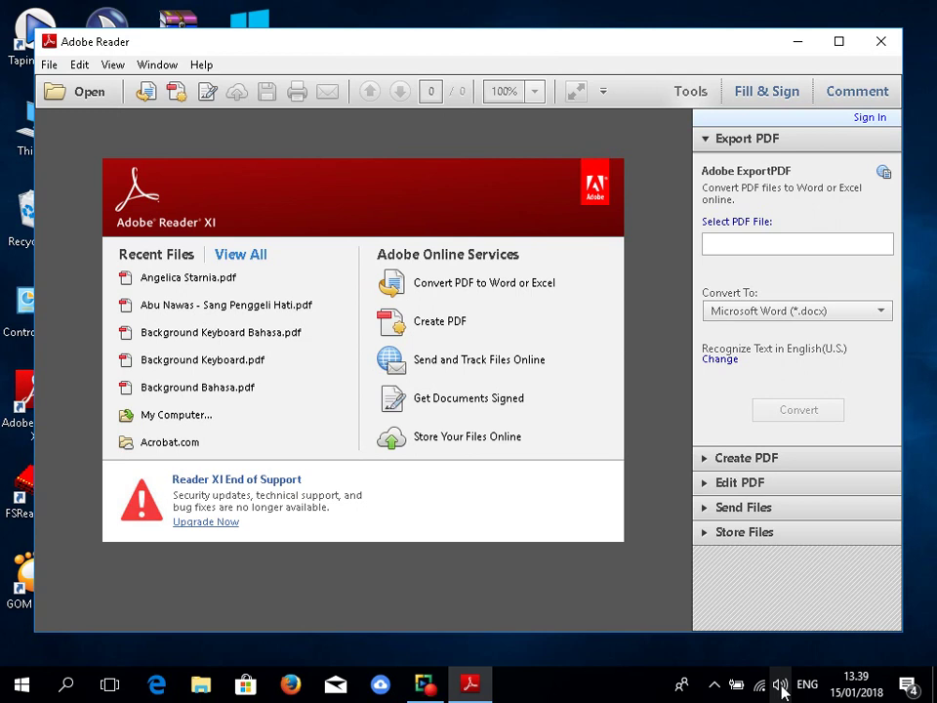
- Open the file "Abu Nawas - Sang Penggeli Hati.pdf" from the File PDF folder
{"action": "key", "text": "ctrl+o"}
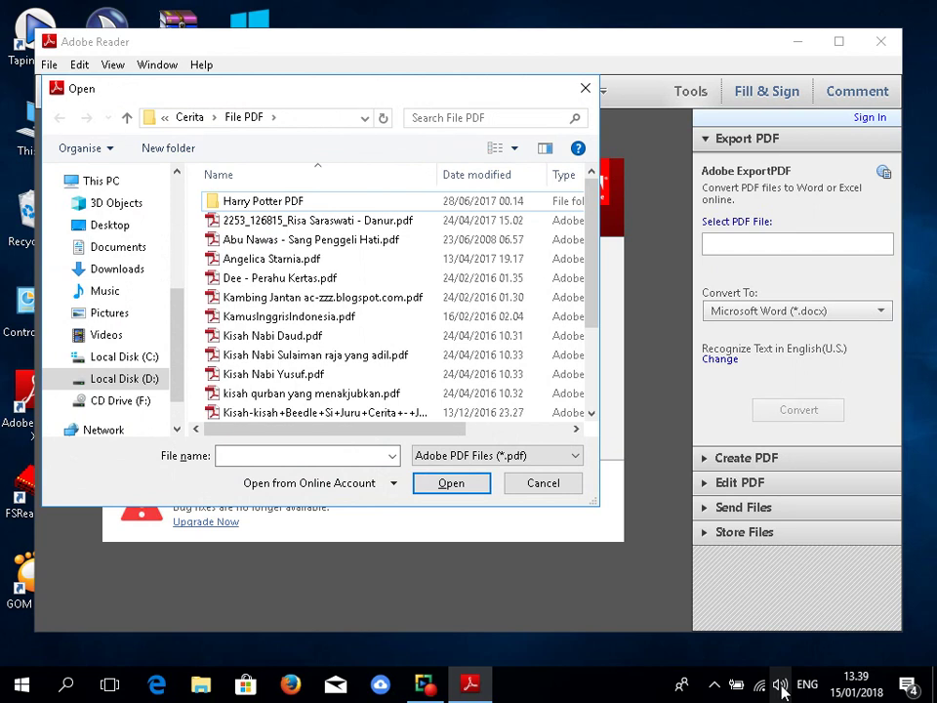
{"action": "key", "text": "Down"}
{"action": "key", "text": "Down"}
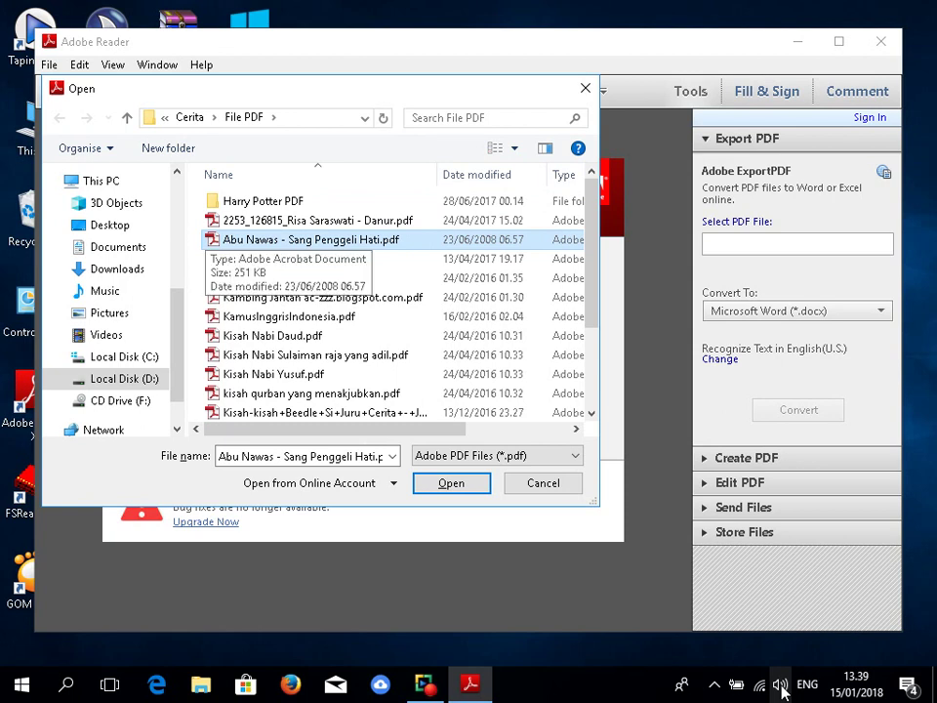
{"action": "key", "text": "Return"}
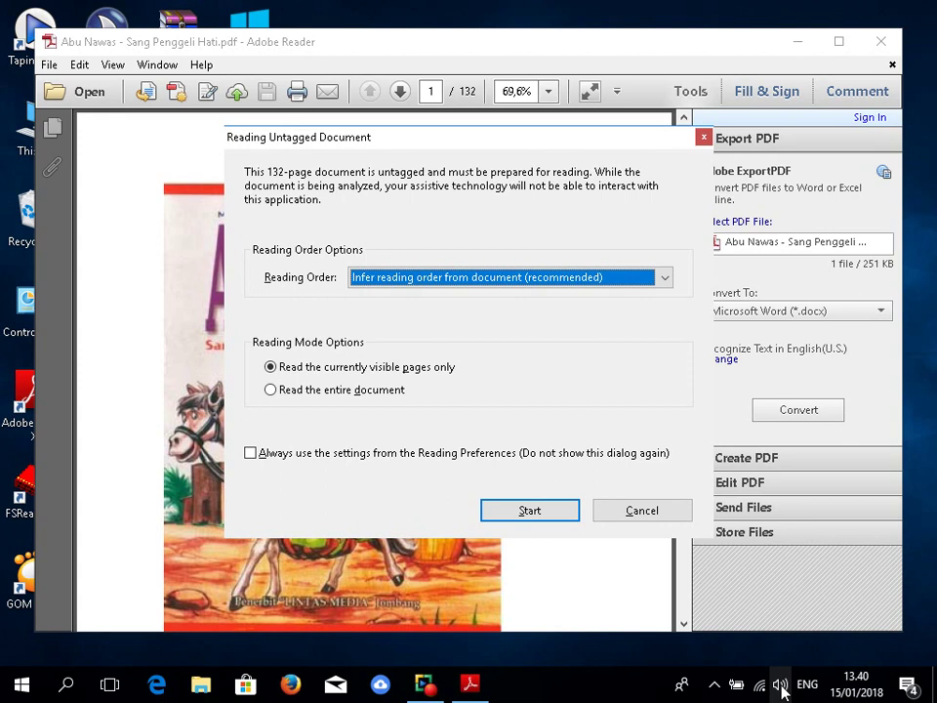
- Go through the reading order options and leave "Infer reading order from document (recommended)" selected
{"action": "key", "text": "Down"}
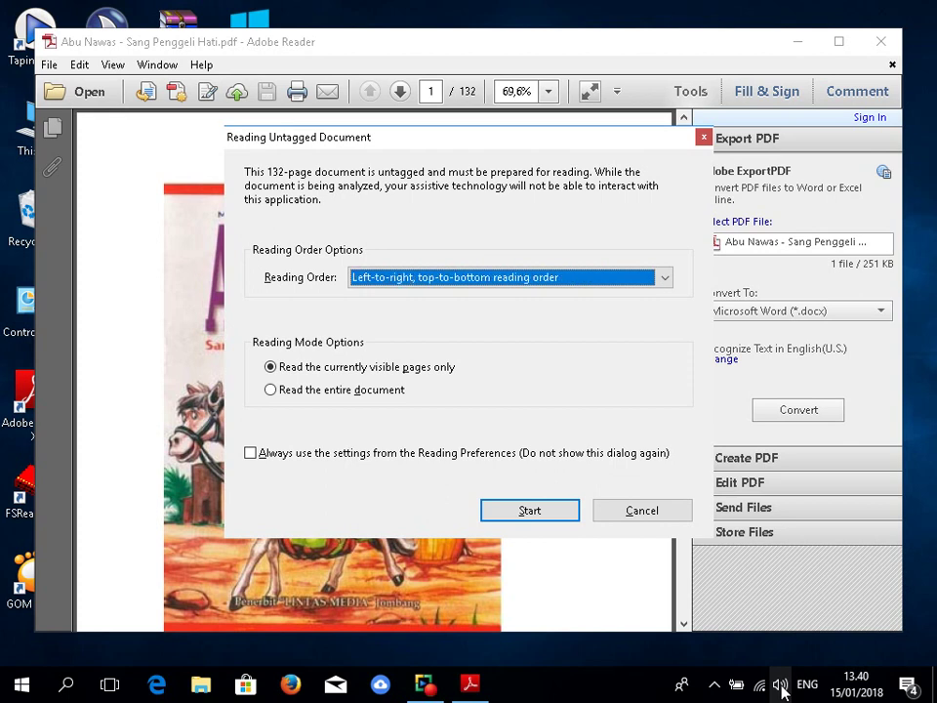
{"action": "key", "text": "Up"}
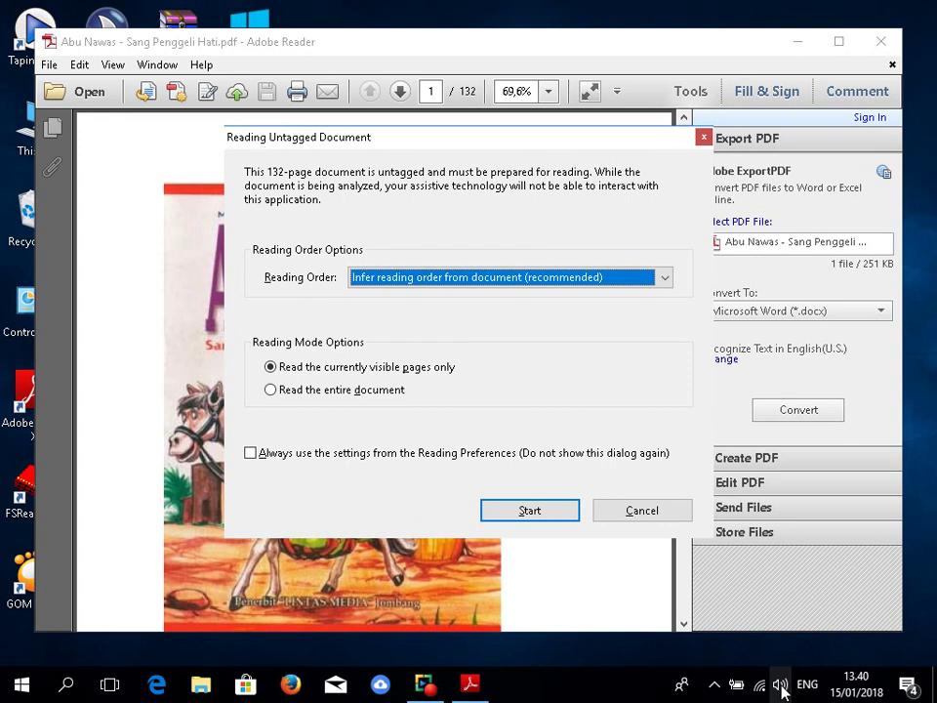
{"action": "key", "text": "Down"}
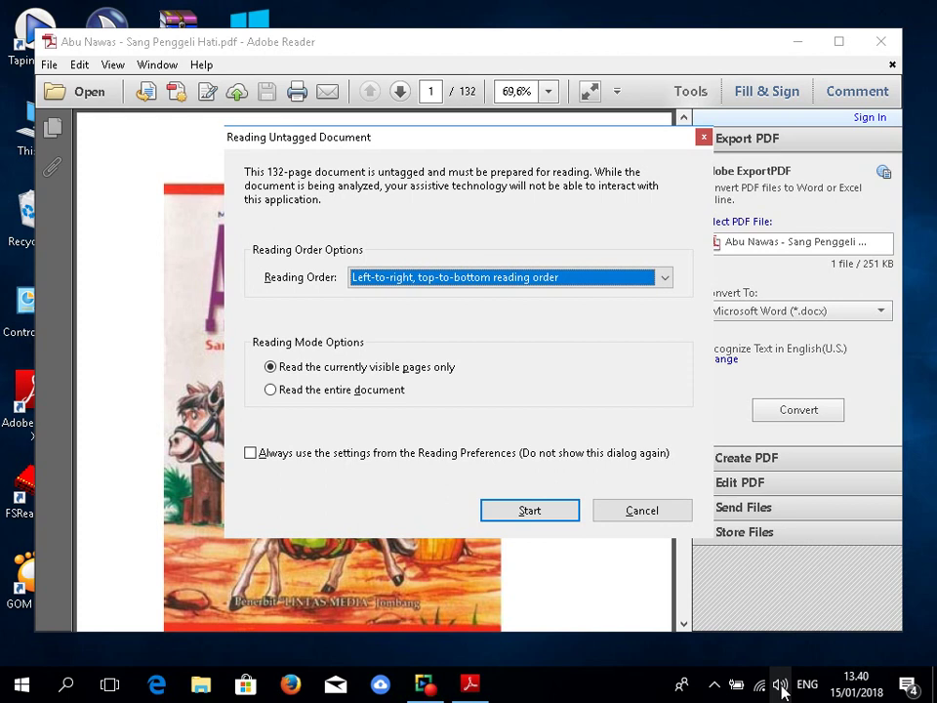
{"action": "key", "text": "Down"}
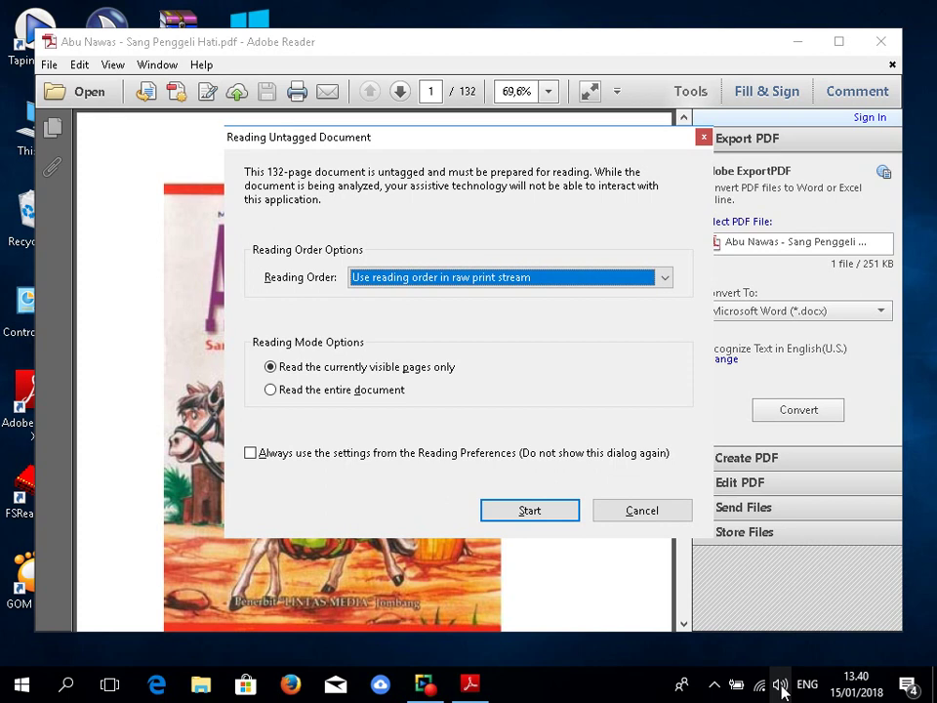
{"action": "key", "text": "Up"}
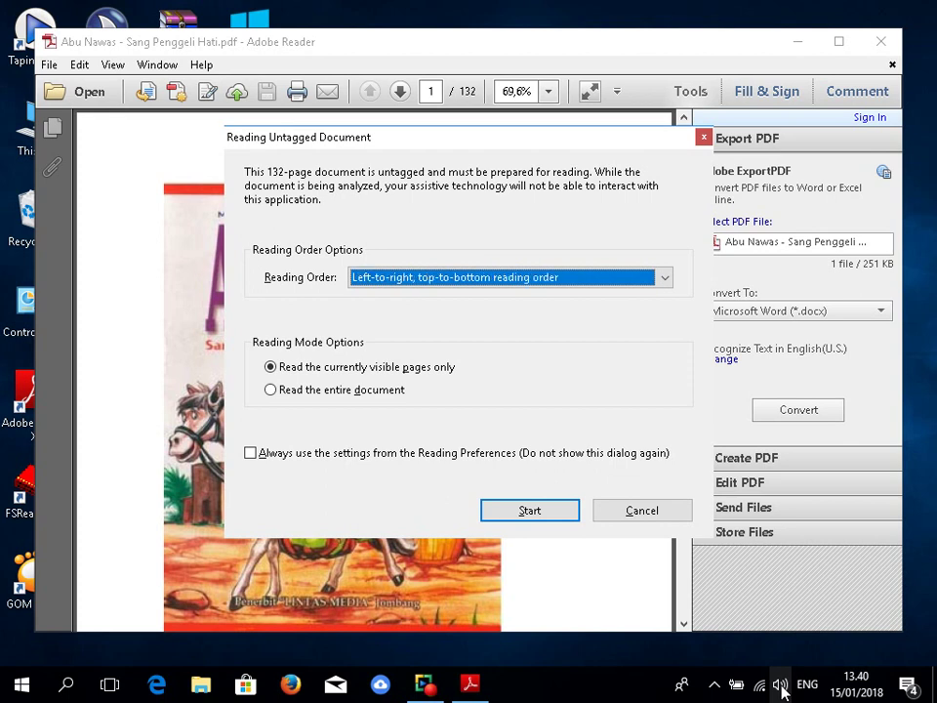
{"action": "key", "text": "Up"}
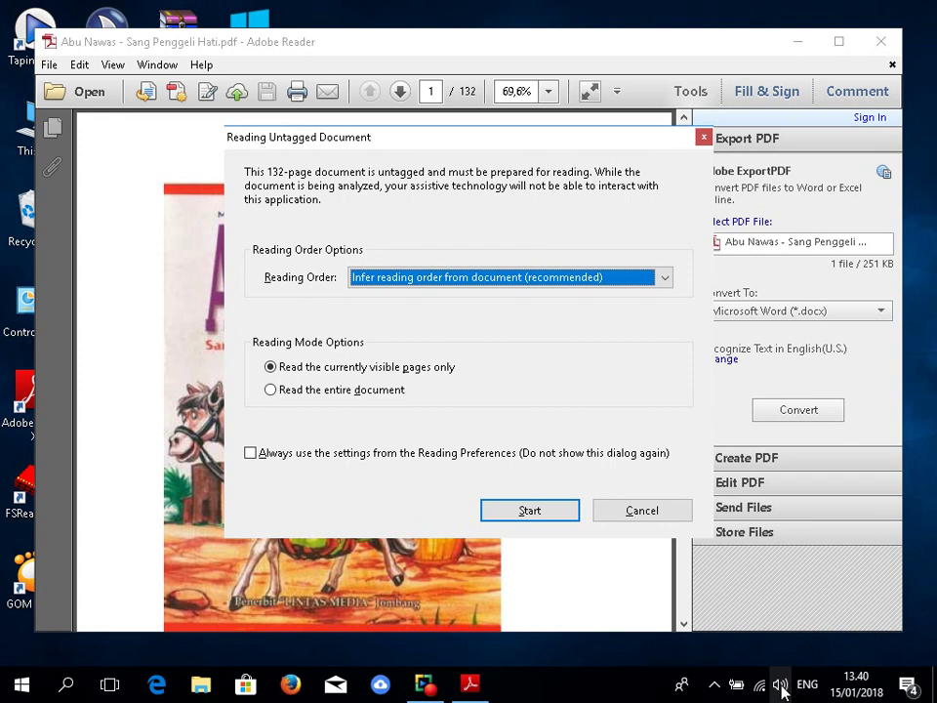
- Choose to read the currently visible pages only, leave the always-use-settings option off, and start preparing the document
{"action": "key", "text": "Tab"}
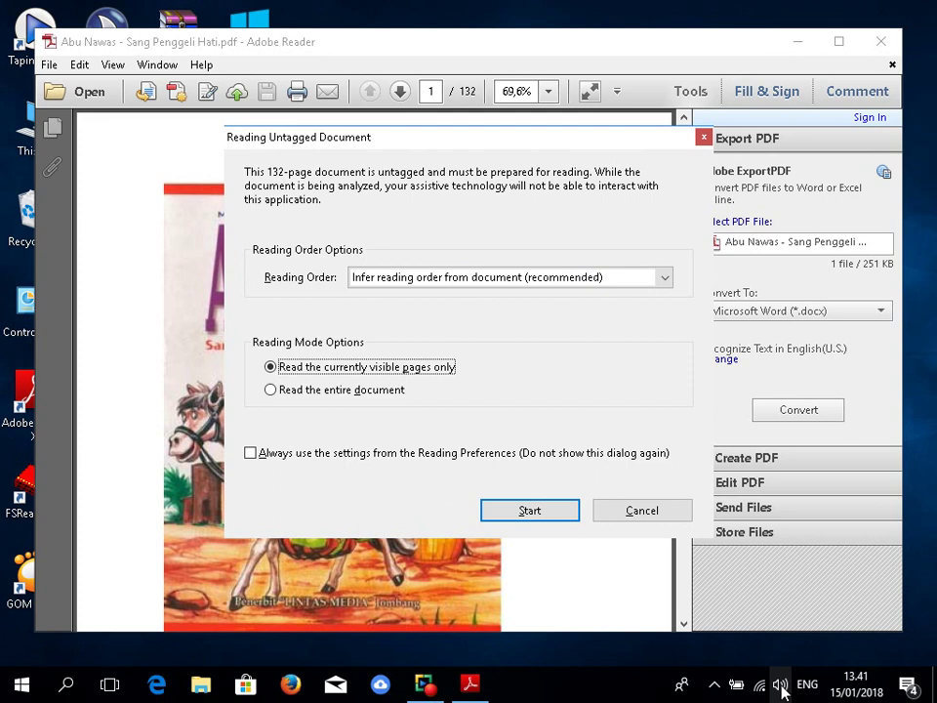
{"action": "key", "text": "Down"}
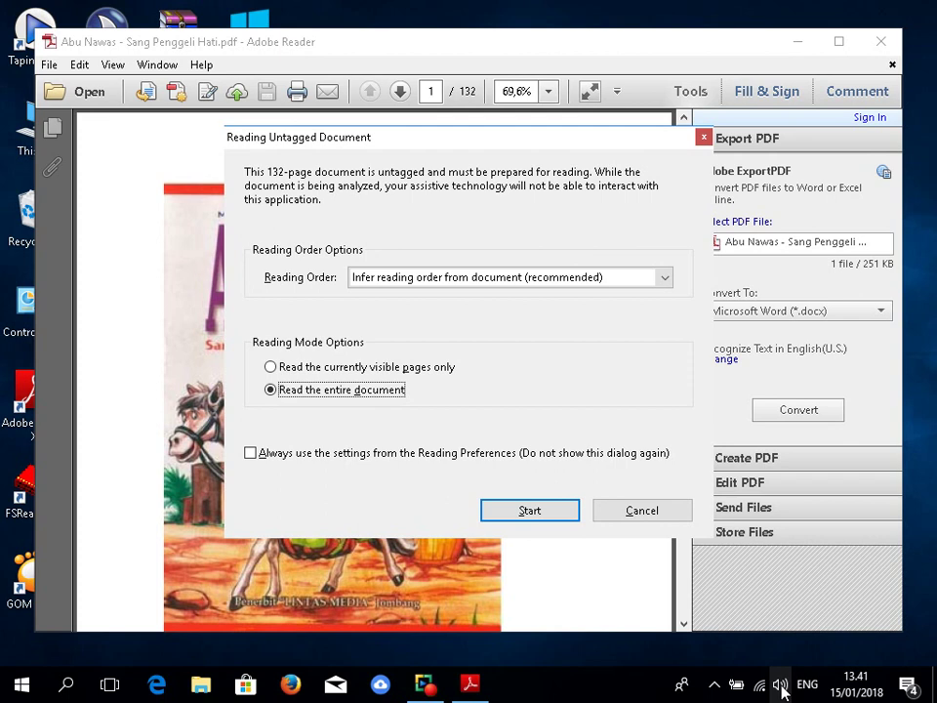
{"action": "key", "text": "Up"}
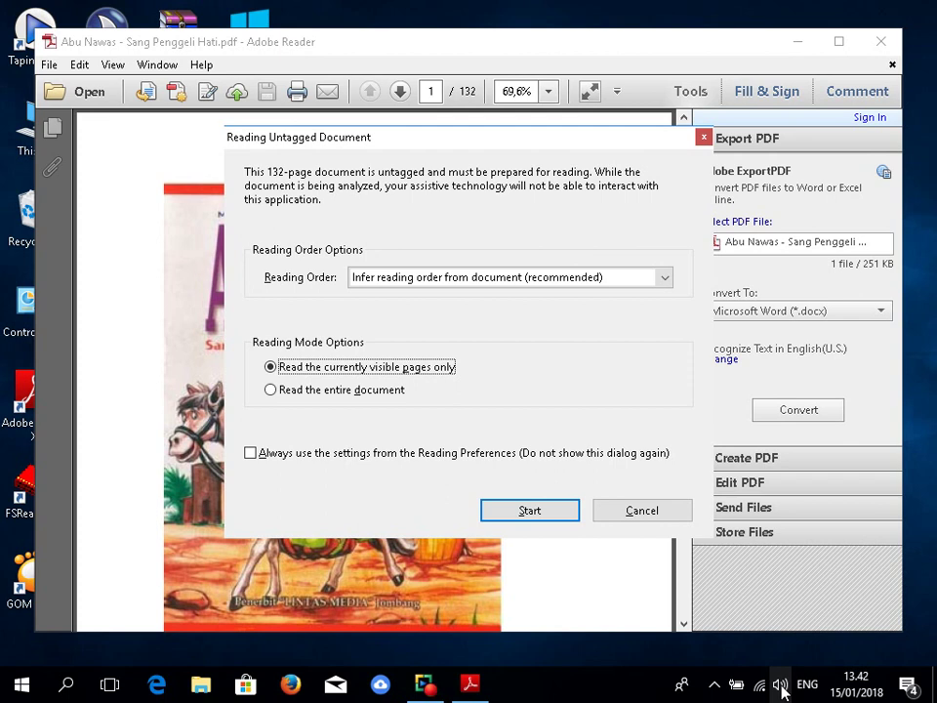
{"action": "key", "text": "Tab"}
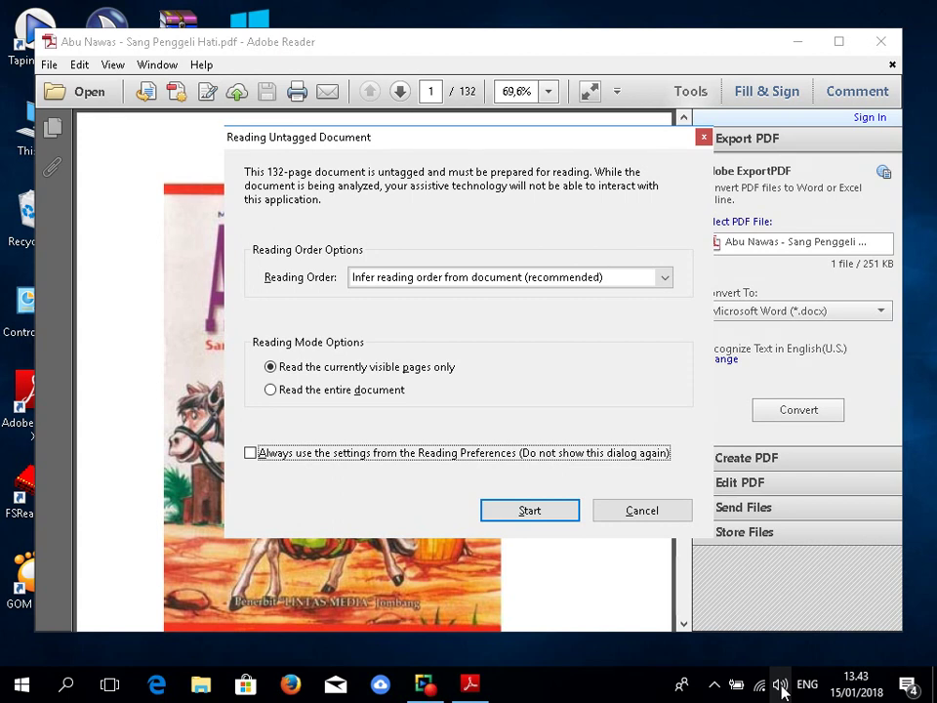
{"action": "key", "text": "Tab"}
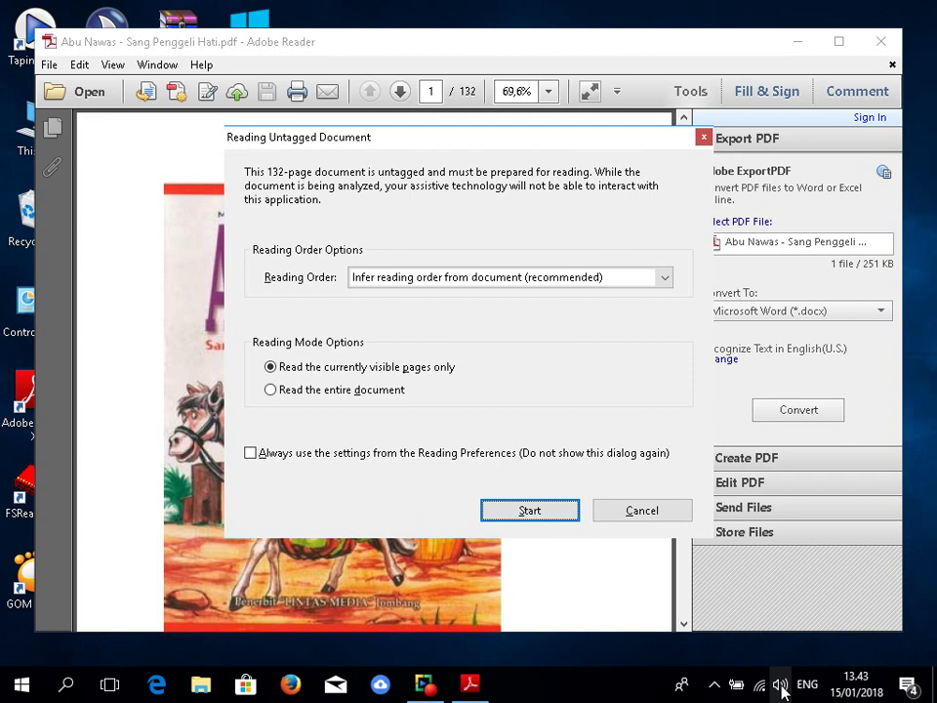
{"action": "key", "text": "Return"}
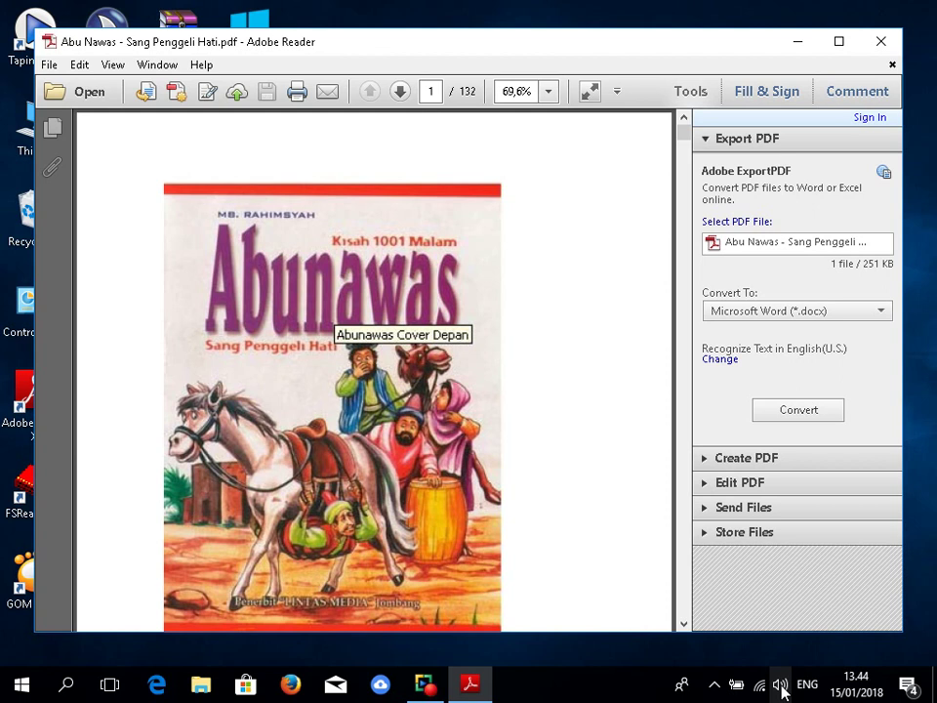
- Read through the document from the cover past the table of contents to the first story on page 5
{"action": "scroll", "coordinate": [374, 371], "scroll_direction": "down", "scroll_amount": 5}
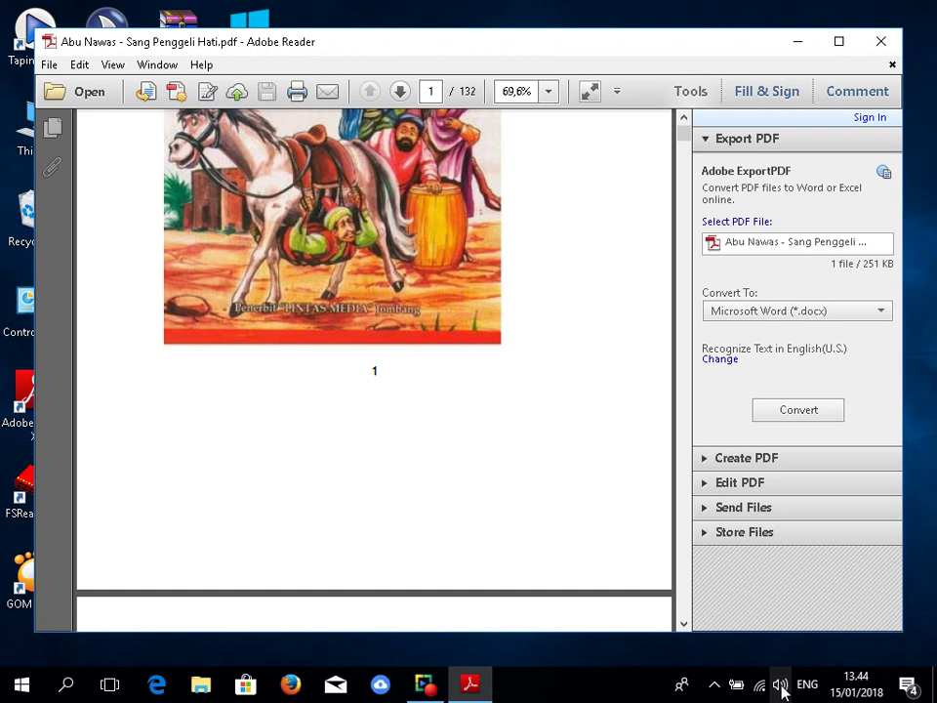
{"action": "key", "text": "Page_Down"}
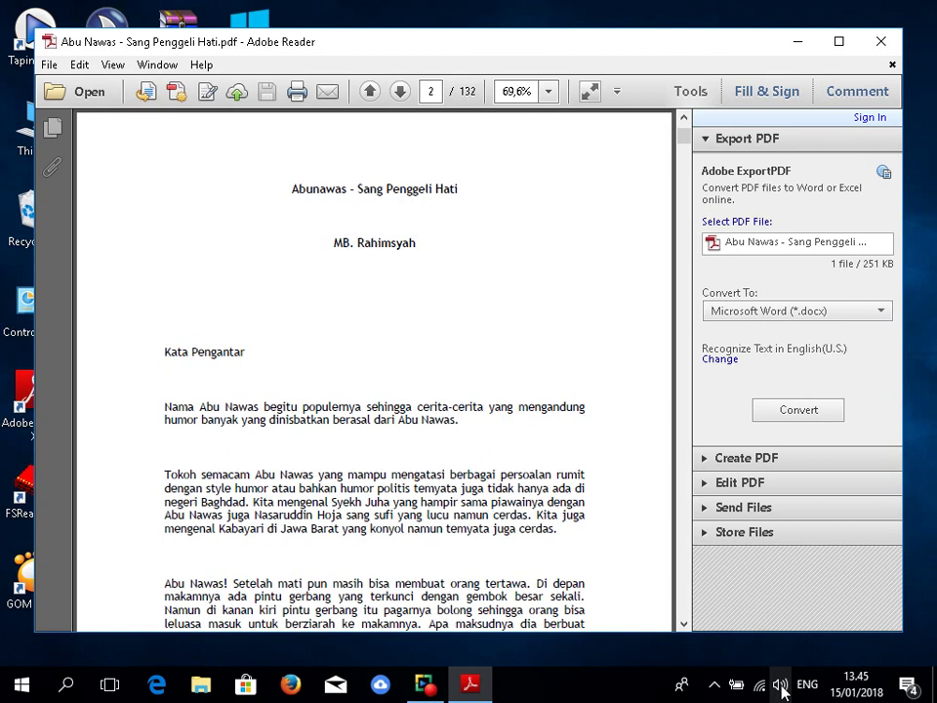
{"action": "key", "text": "Page_Down"}
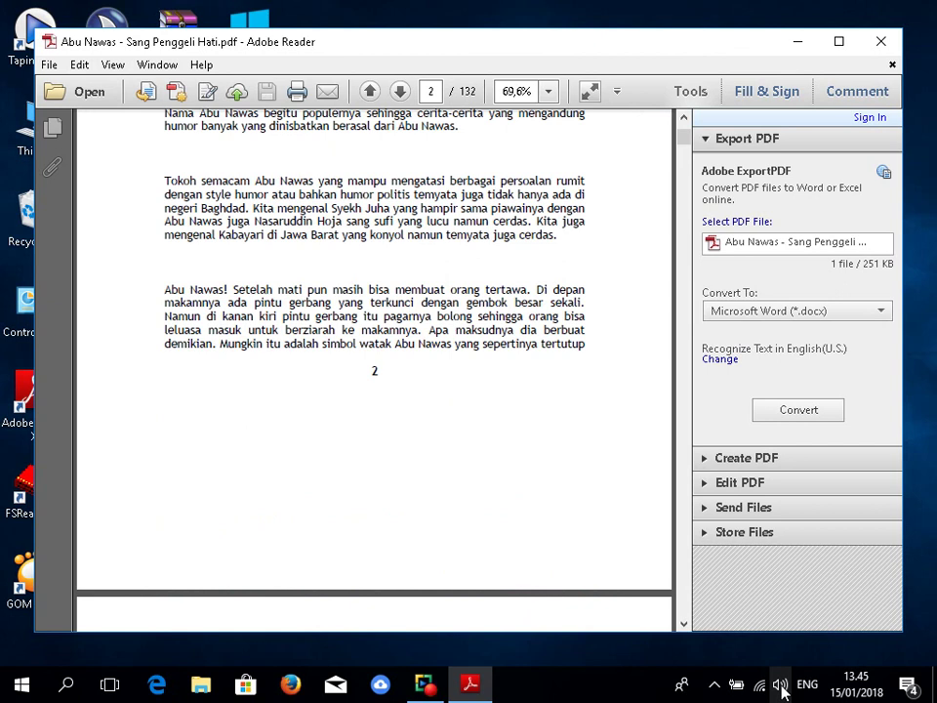
{"action": "key", "text": "Page_Down"}
{"action": "key", "text": "Page_Down"}
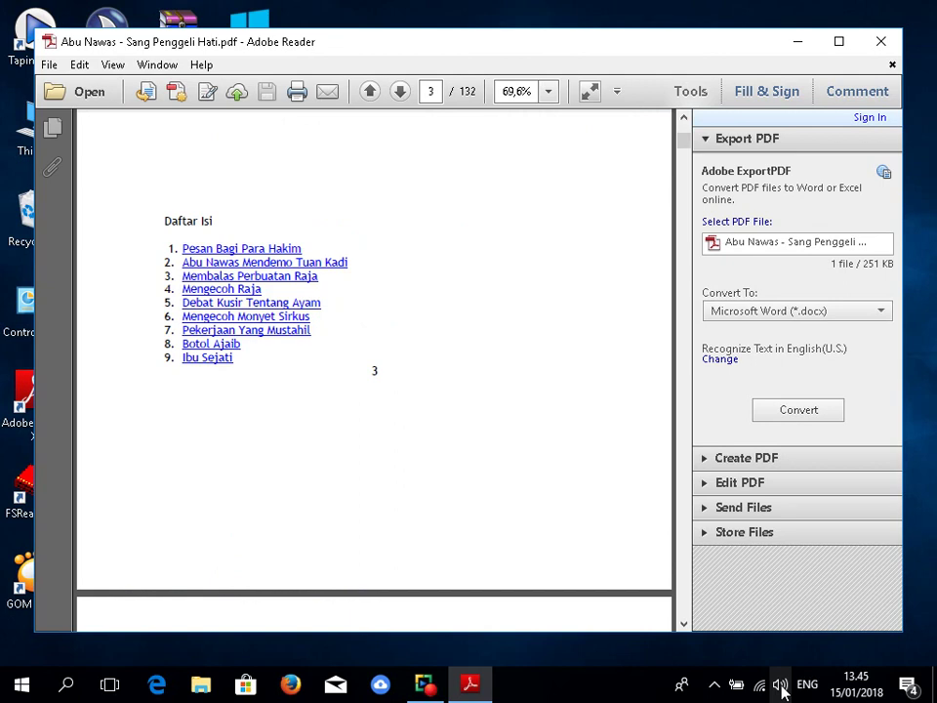
{"action": "key", "text": "Page_Down"}
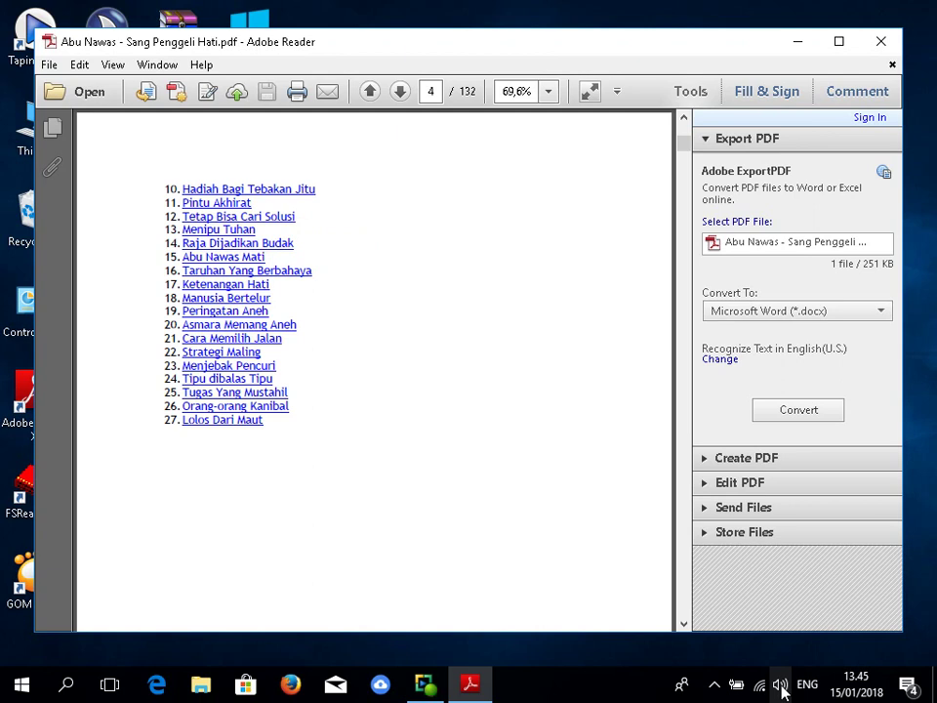
{"action": "key", "text": "Page_Down"}
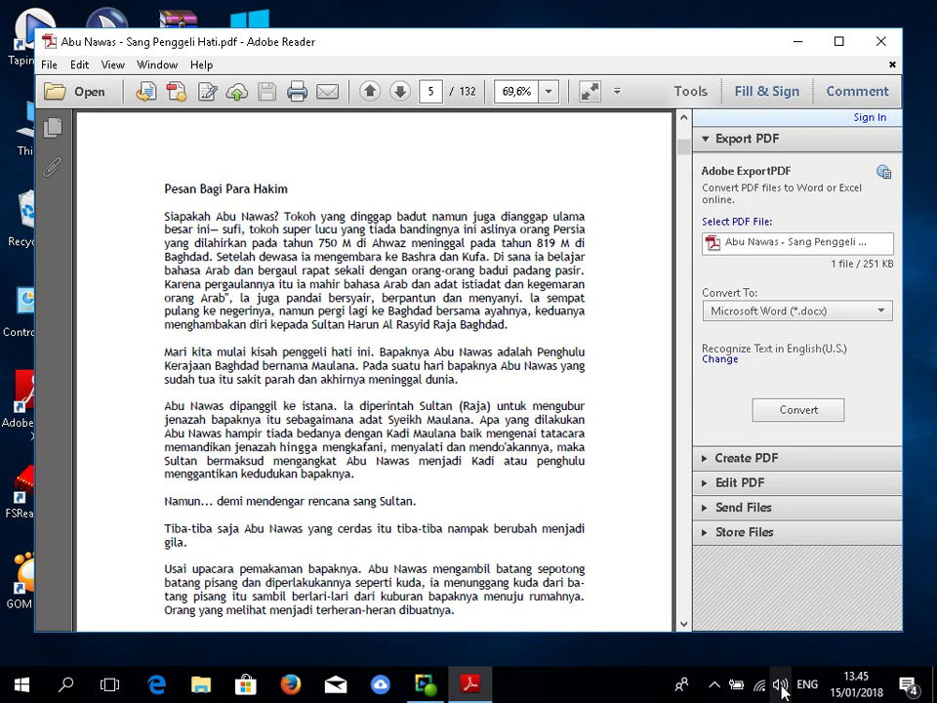
{"action": "key", "text": "Page_Down"}
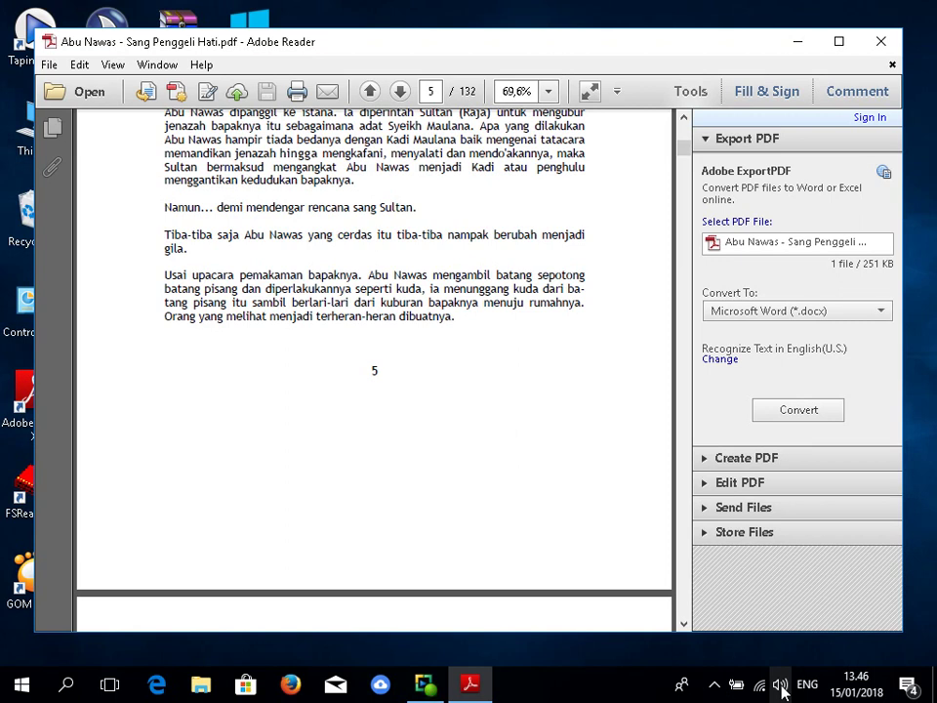
- Close Adobe Reader and launch it again from the desktop
{"action": "key", "text": "alt+F4"}
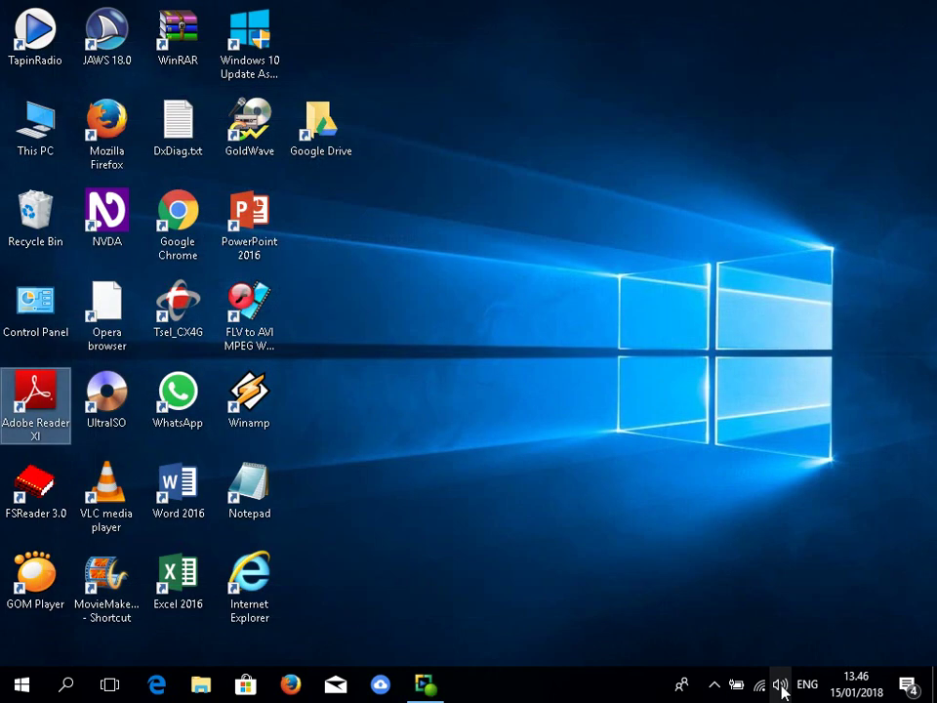
{"action": "key", "text": "Right"}
{"action": "key", "text": "Left"}
{"action": "key", "text": "Return"}
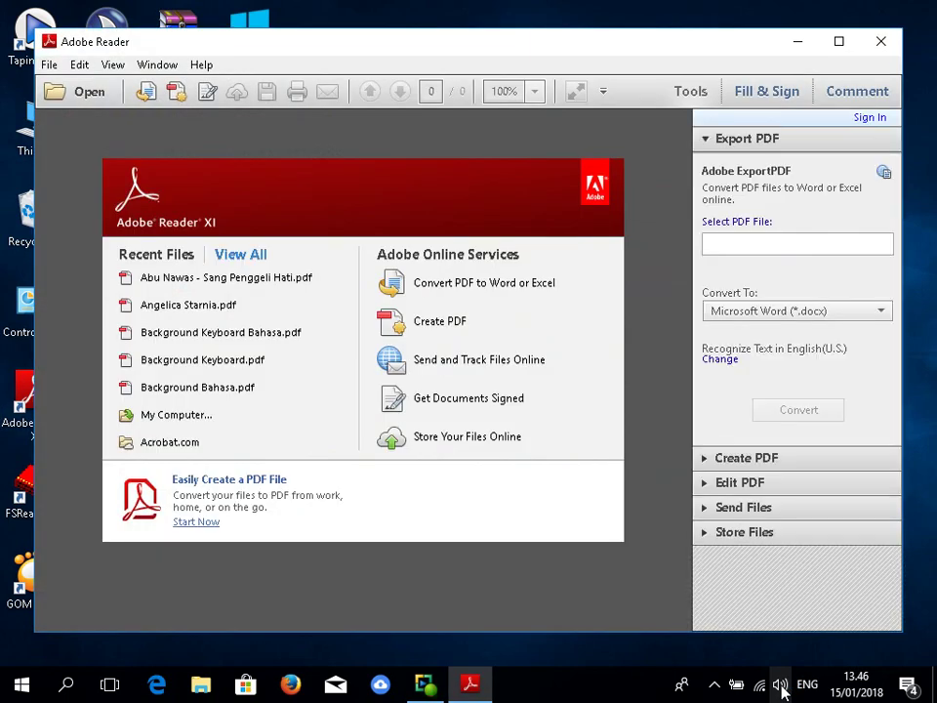
- Reopen "Abu Nawas - Sang Penggeli Hati.pdf" from the File PDF folder
{"action": "key", "text": "ctrl+o"}
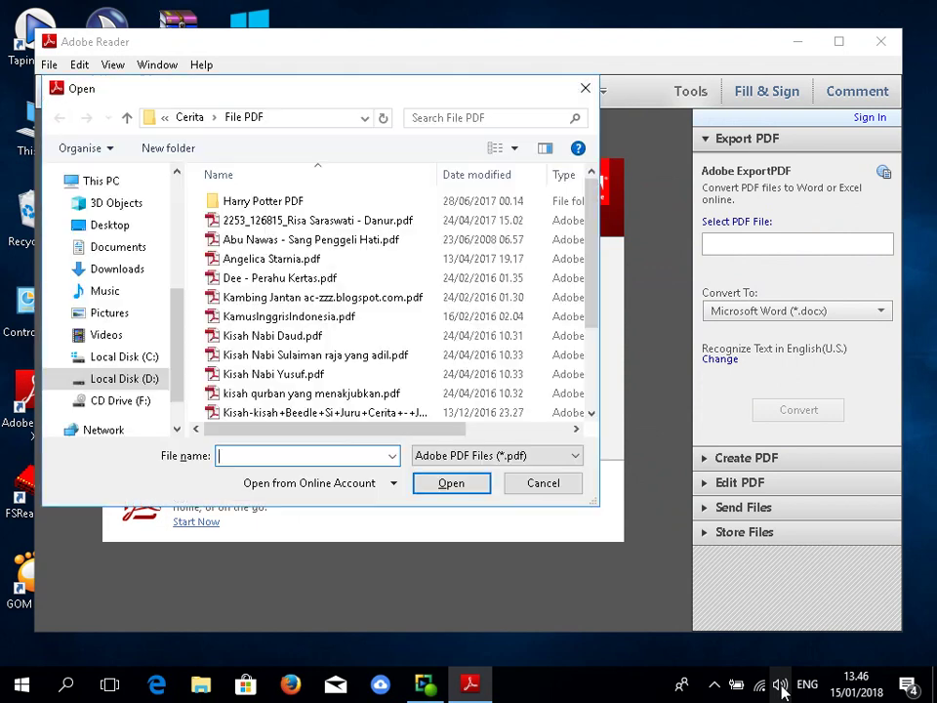
{"action": "key", "text": "Down"}
{"action": "key", "text": "Down"}
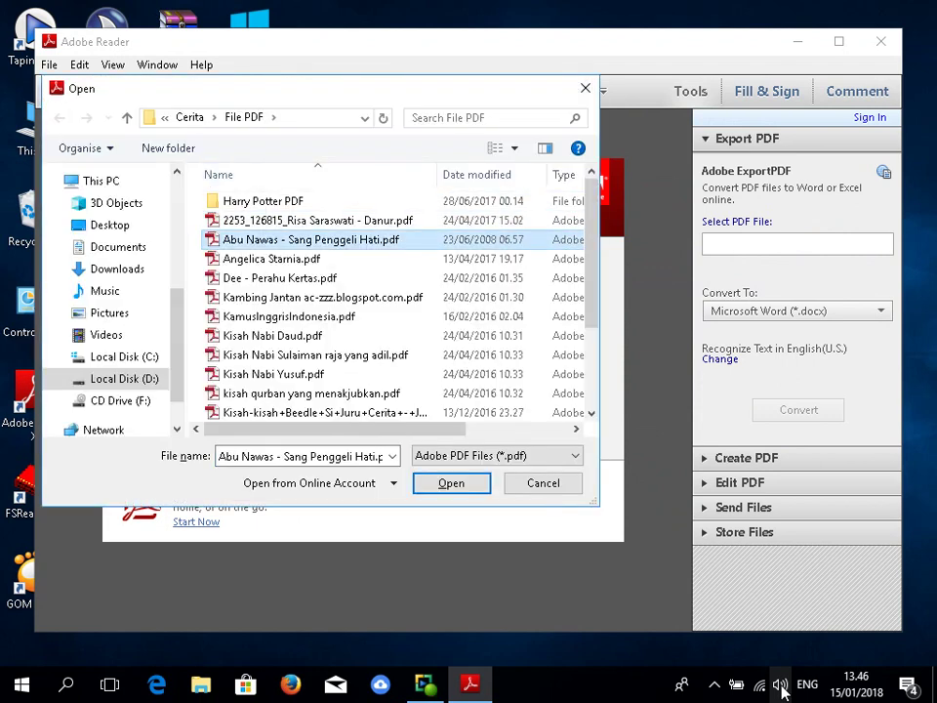
{"action": "key", "text": "Return"}
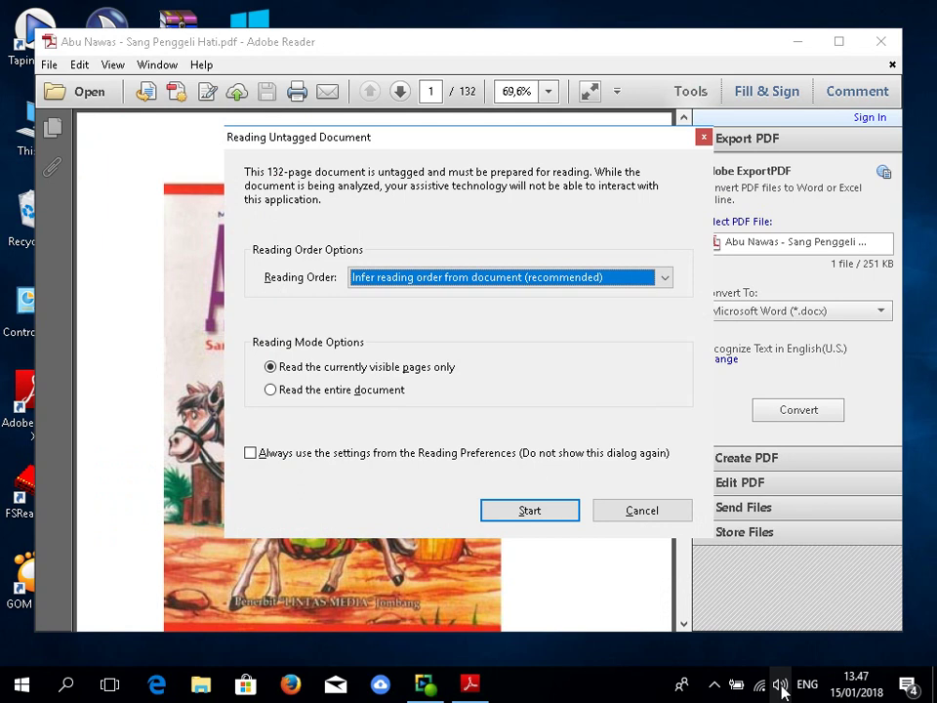
- Set the reading mode to "Read the entire document" and start preparing the document
{"action": "key", "text": "Tab"}
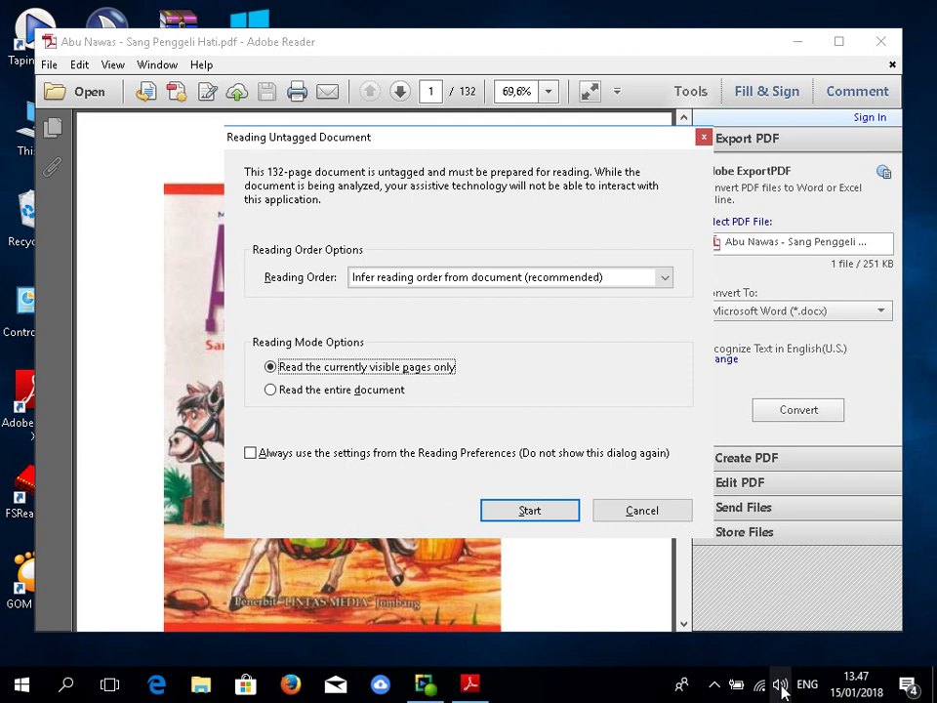
{"action": "key", "text": "Down"}
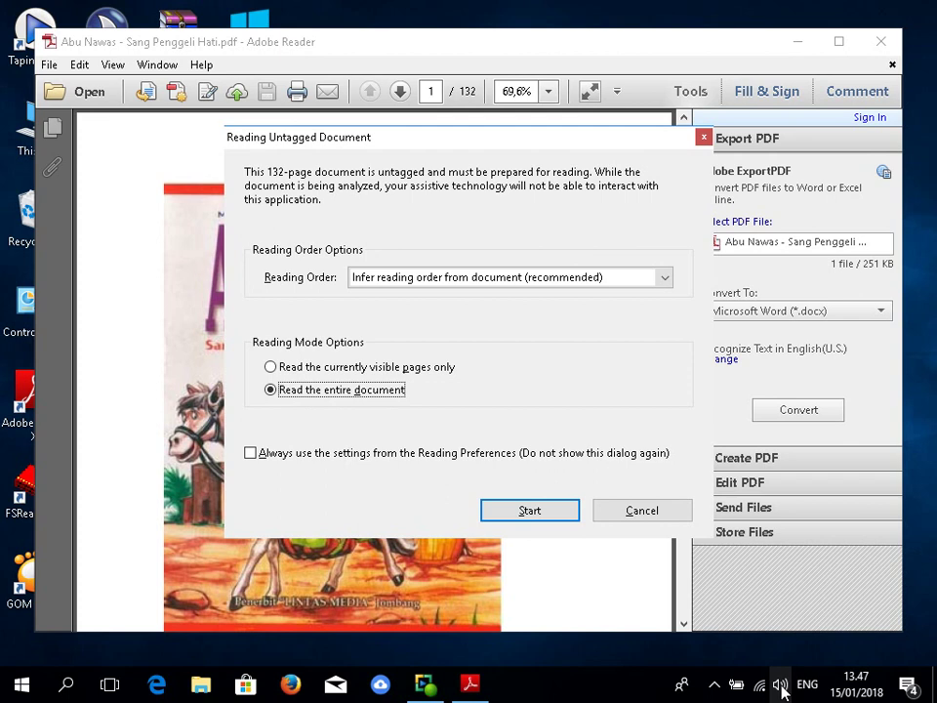
{"action": "key", "text": "Return"}
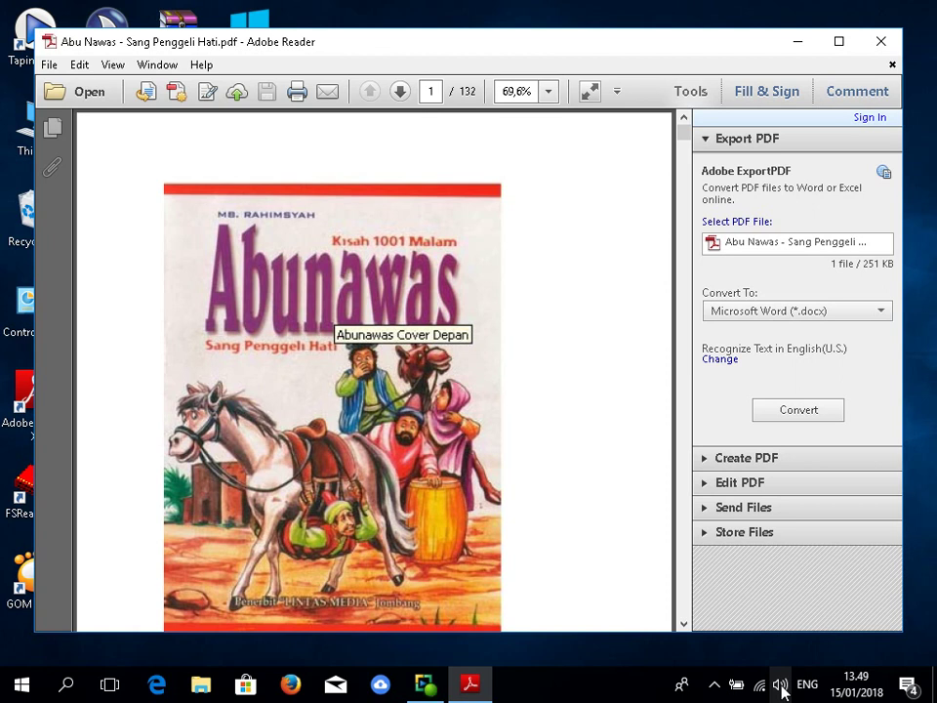
- Page through the cover and the foreword on page 2, and jump to the end of the document
{"action": "key", "text": "Page_Down"}
{"action": "key", "text": "Page_Up"}
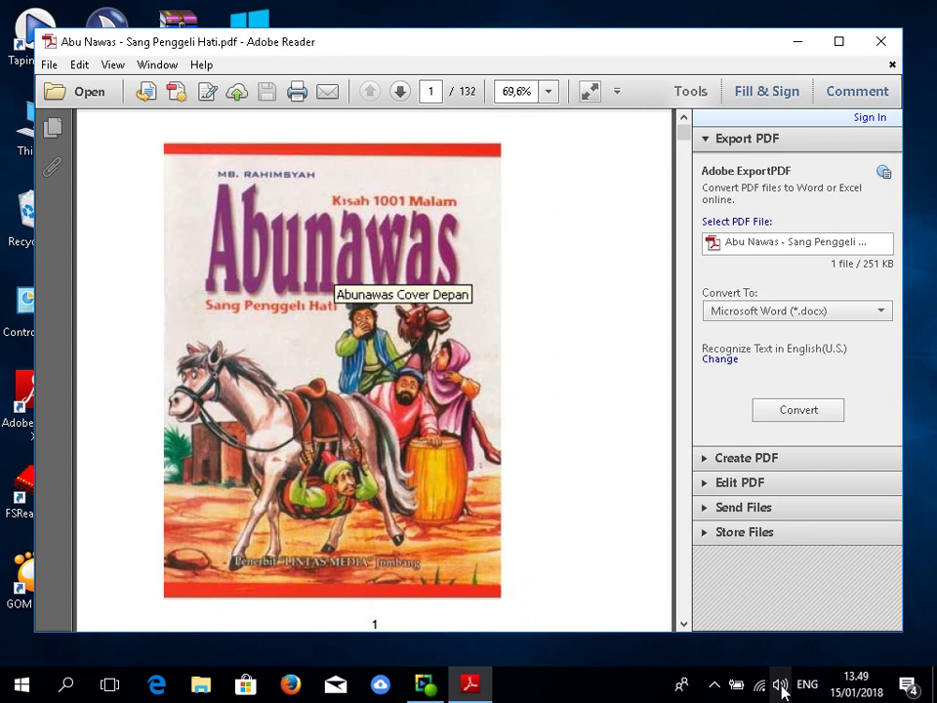
{"action": "key", "text": "Page_Down"}
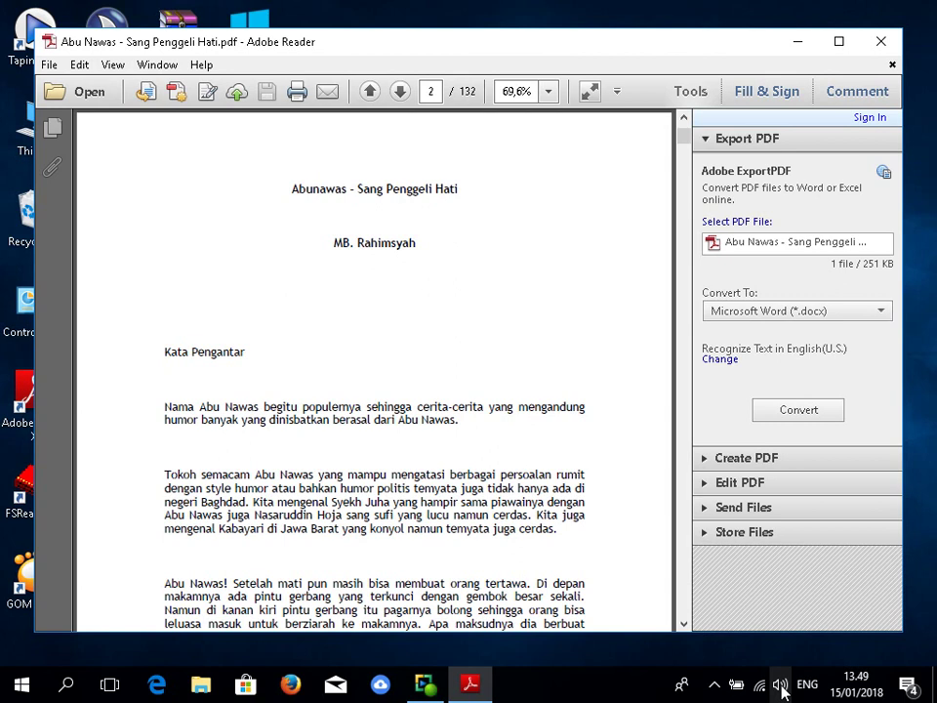
{"action": "key", "text": "End"}
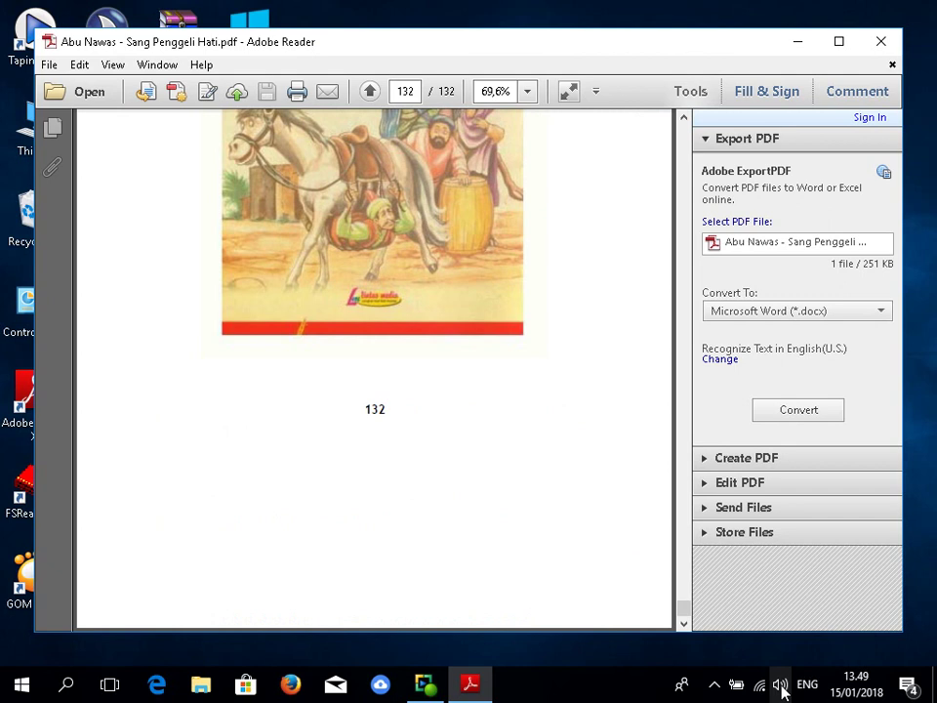
- Move back from the document's last page and jump directly to page 65
{"action": "key", "text": "Page_Up"}
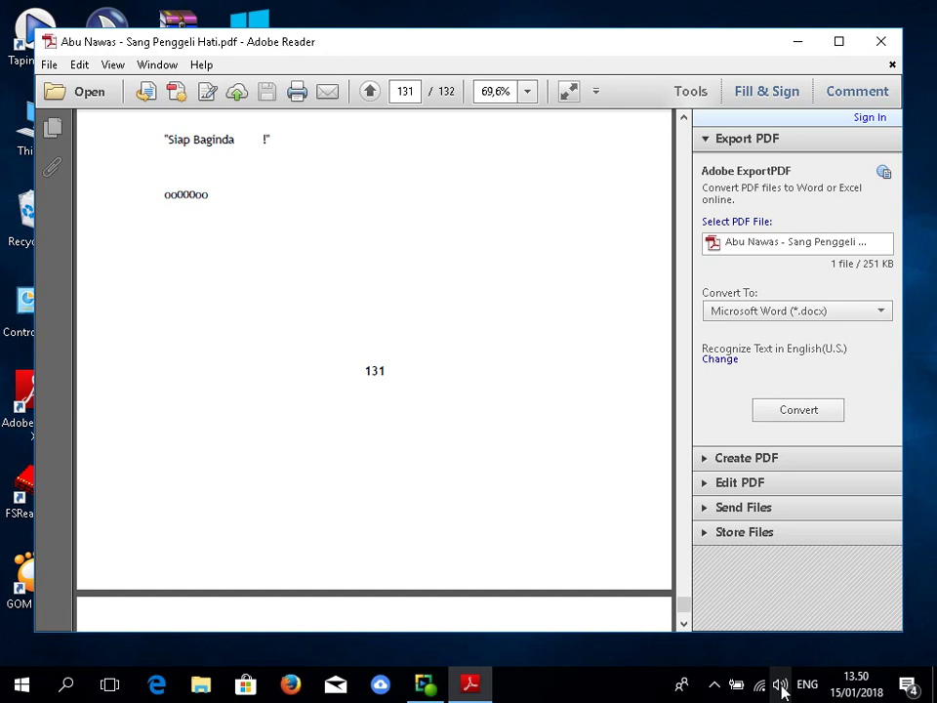
{"action": "key", "text": "ctrl+shift+n"}
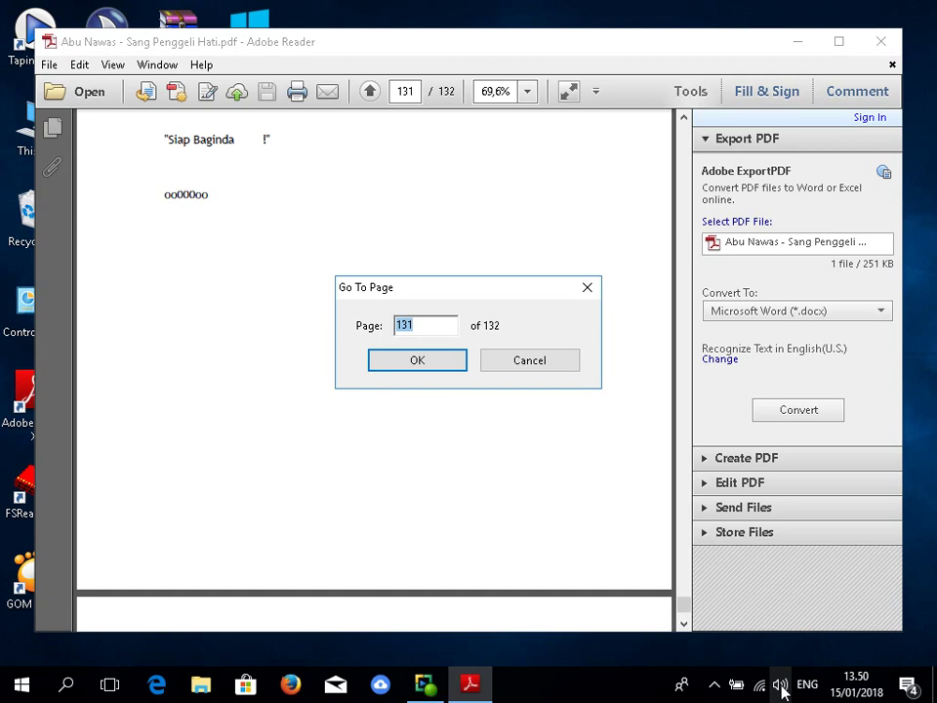
{"action": "key", "text": "BackSpace"}
{"action": "type", "text": "65"}
{"action": "key", "text": "Return"}
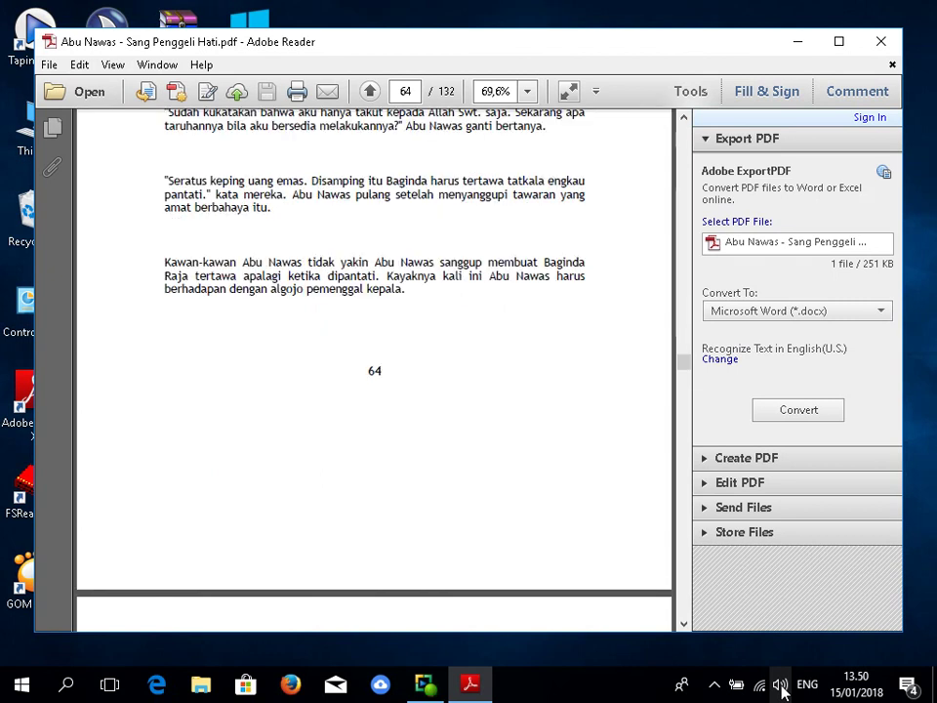
- Move between pages 64 and 65 and read down page 65 to its end
{"action": "key", "text": "Right"}
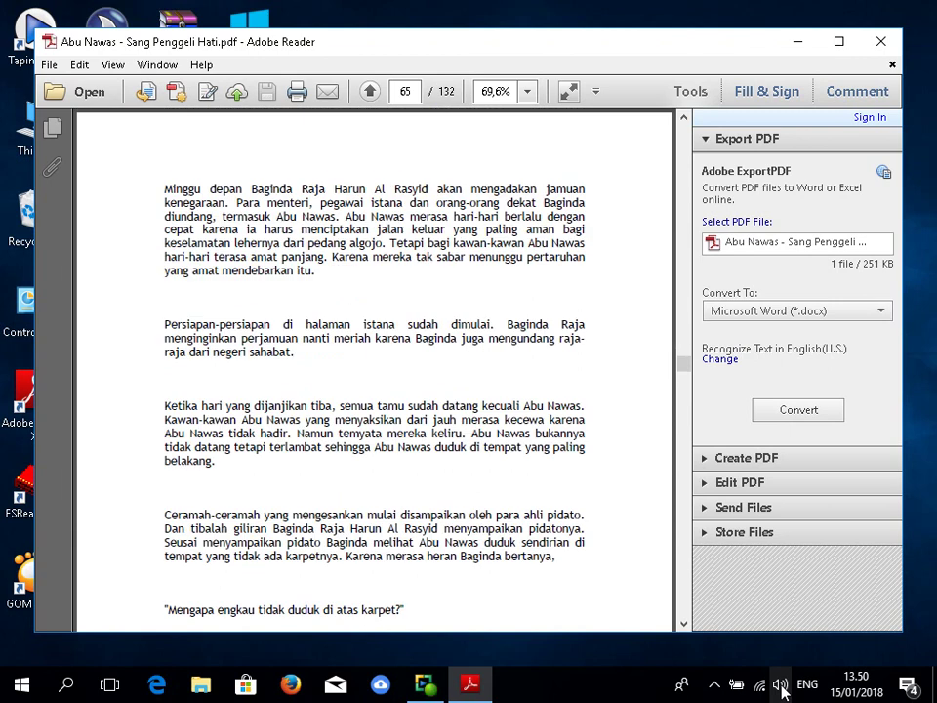
{"action": "key", "text": "Page_Up"}
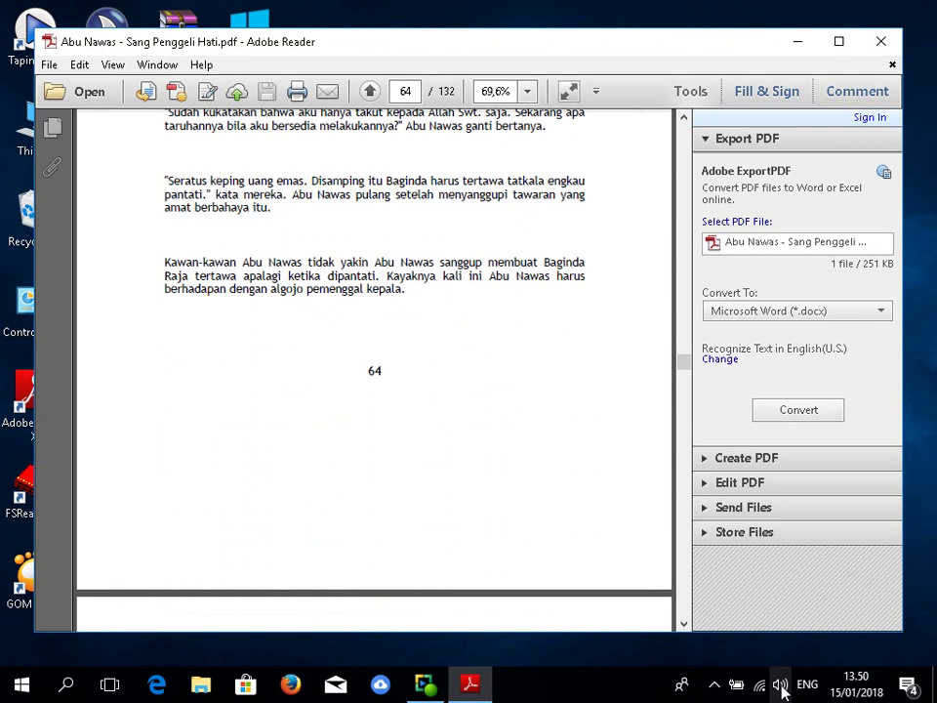
{"action": "key", "text": "Right"}
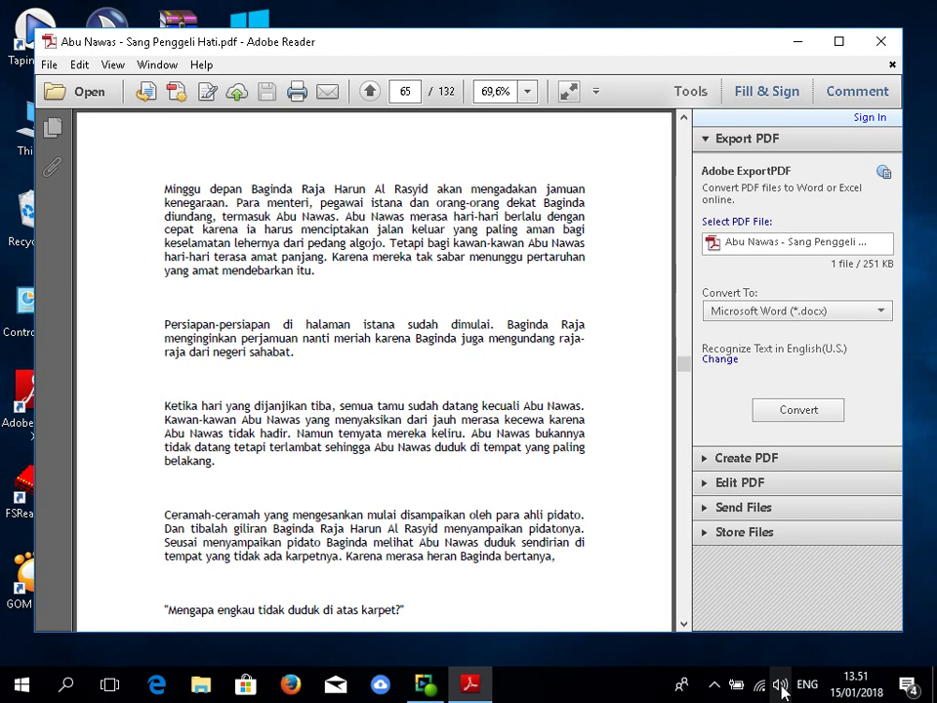
{"action": "key", "text": "Down"}
{"action": "key", "text": "Down"}
{"action": "key", "text": "Down"}
{"action": "key", "text": "Down"}
{"action": "key", "text": "Down"}
{"action": "key", "text": "Down"}
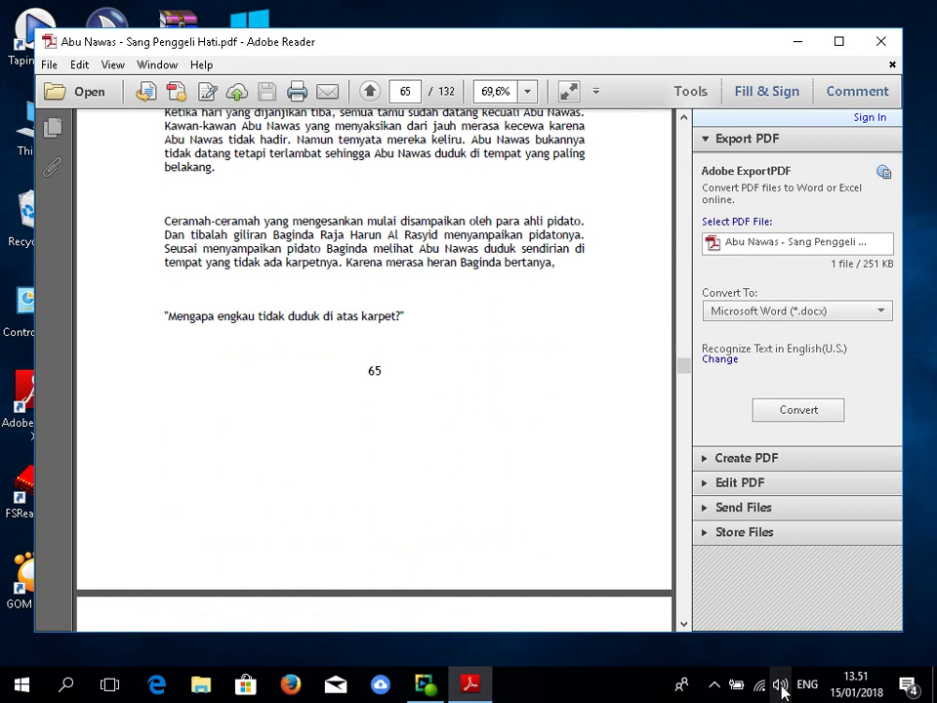
- Close Adobe Reader and return to the desktop
{"action": "key", "text": "alt+F4"}
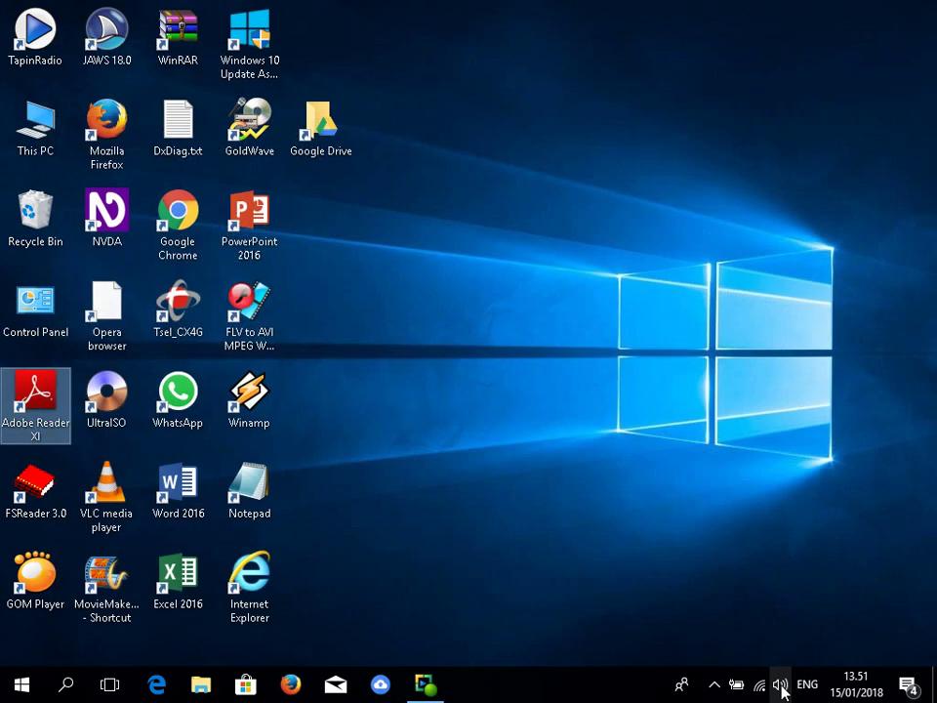
{"action": "key", "text": "alt+Tab"}
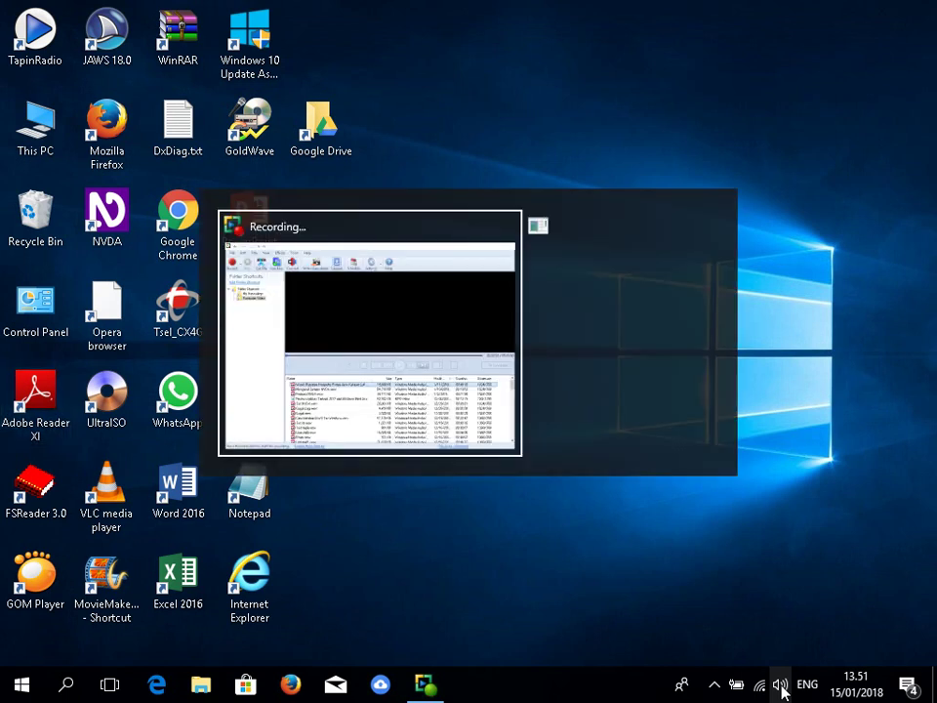
{"action": "key", "text": "super+d"}
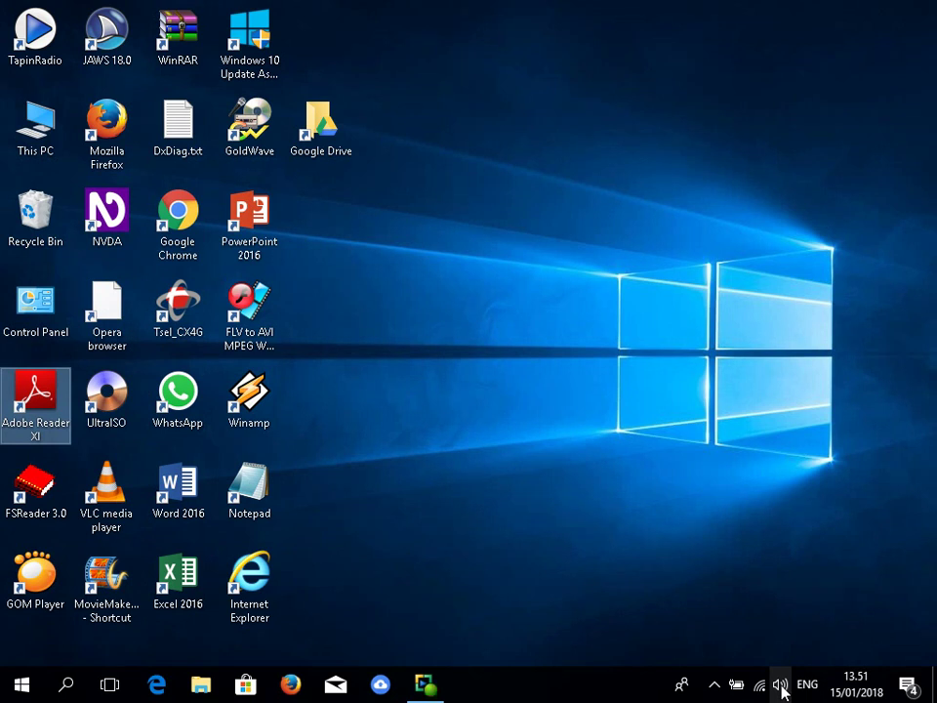
- Open Local Disk (D:) in This PC from the desktop
{"action": "key", "text": "Up"}
{"action": "key", "text": "Right"}
{"action": "key", "text": "Right"}
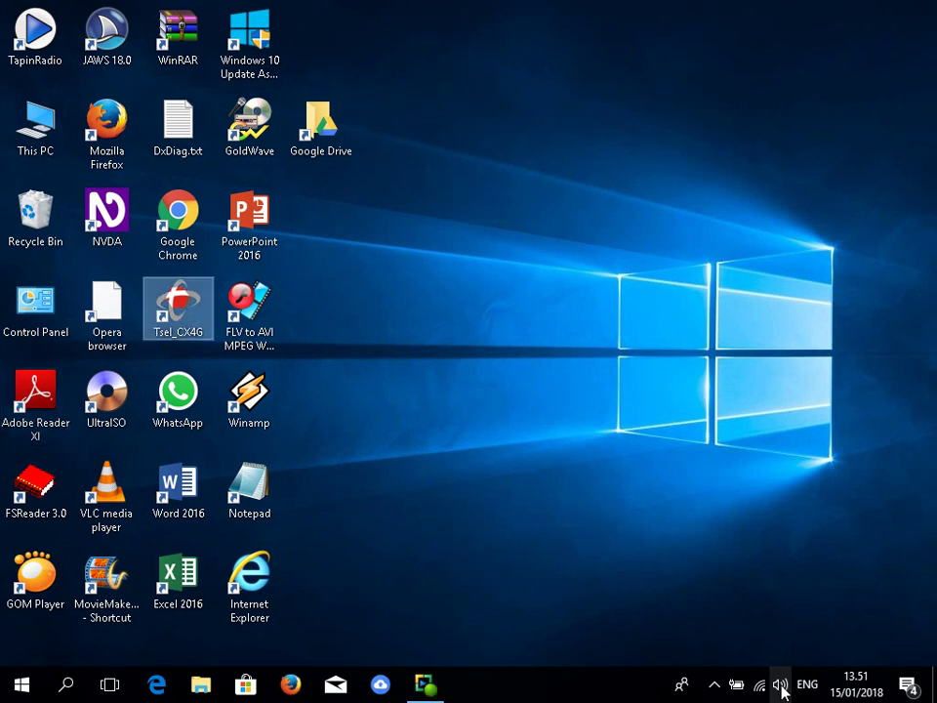
{"action": "key", "text": "Home"}
{"action": "key", "text": "Down"}
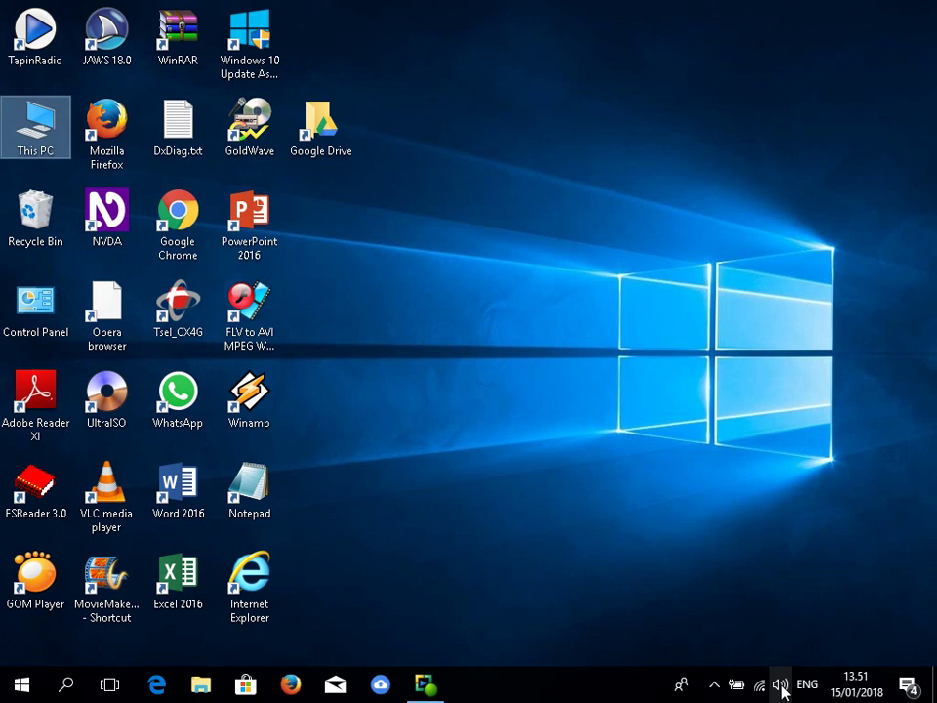
{"action": "key", "text": "Return"}
{"action": "key", "text": "Down"}
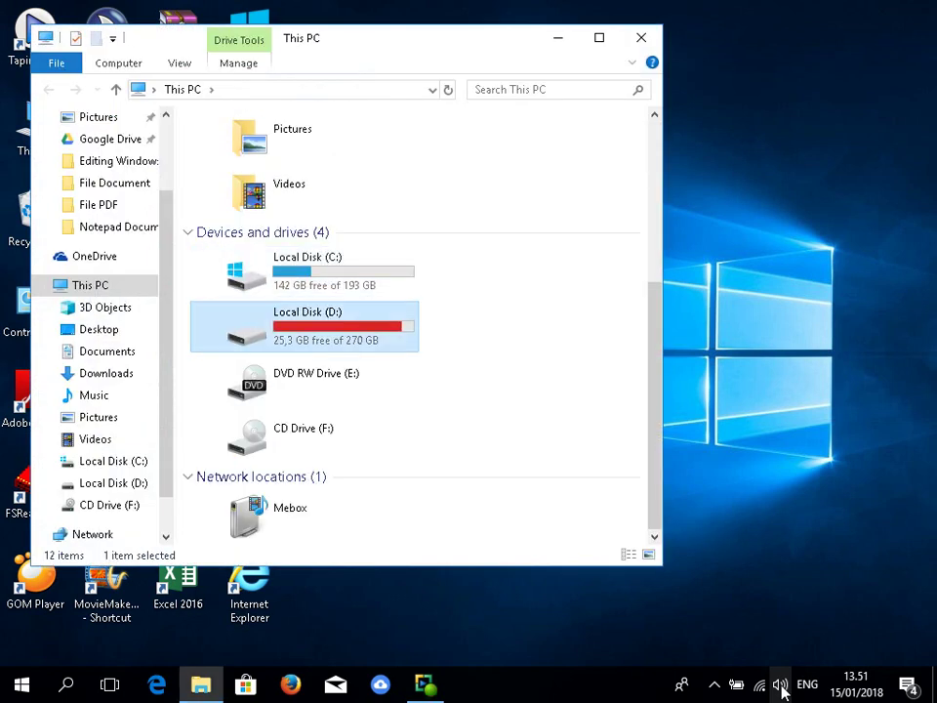
{"action": "key", "text": "Return"}
- Open the Dokumen folder inside Google Drive on Local Disk (D:)
{"action": "key", "text": "g"}
{"action": "key", "text": "o"}
{"action": "key", "text": "Return"}
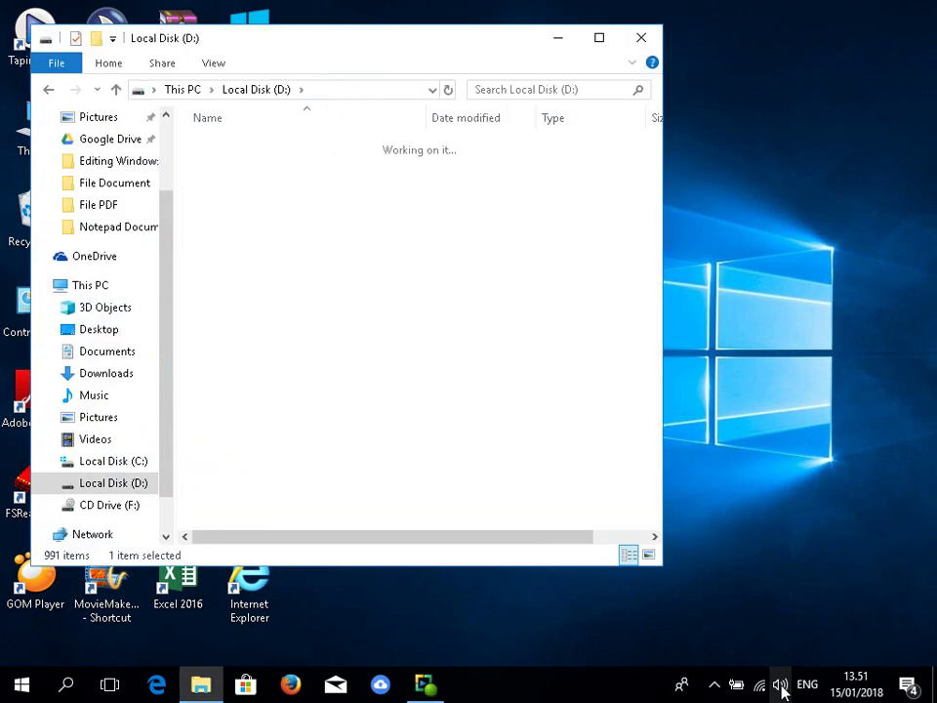
{"action": "key", "text": "d"}
{"action": "key", "text": "Down"}
{"action": "key", "text": "Up"}
{"action": "key", "text": "Return"}
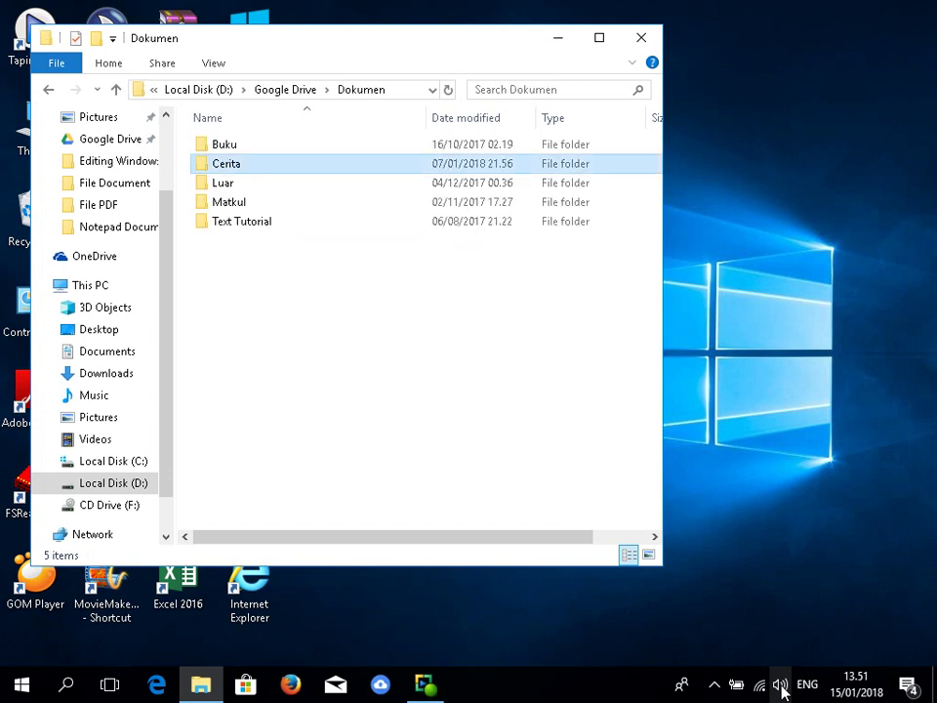
- Open the File PDF folder inside the Cerita folder
{"action": "key", "text": "Up"}
{"action": "key", "text": "Down"}
{"action": "key", "text": "Return"}
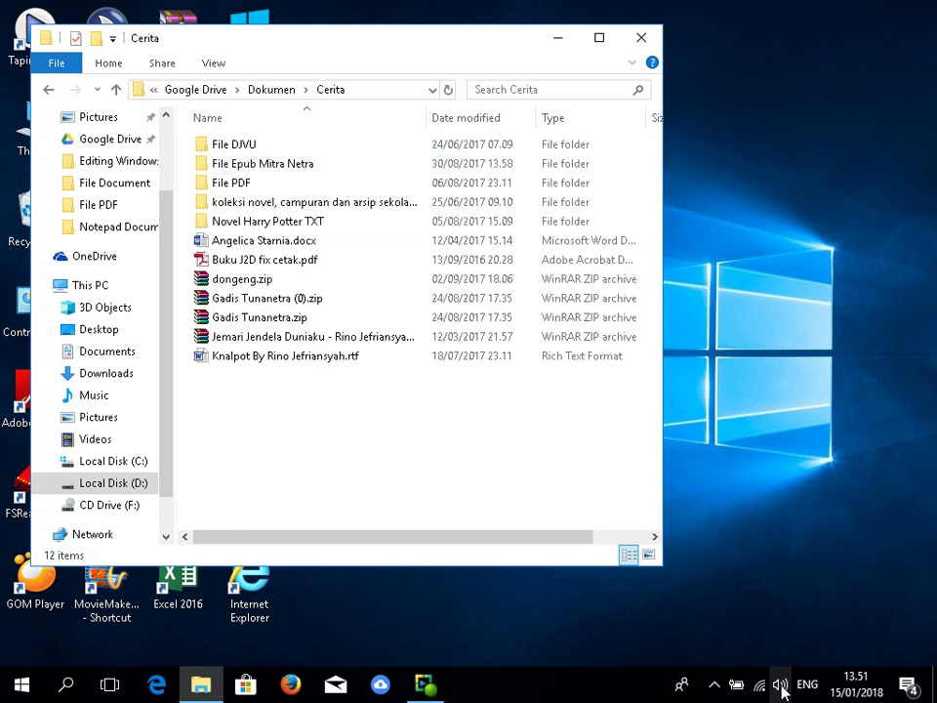
{"action": "key", "text": "Down"}
{"action": "key", "text": "Up"}
{"action": "key", "text": "Down"}
{"action": "key", "text": "Down"}
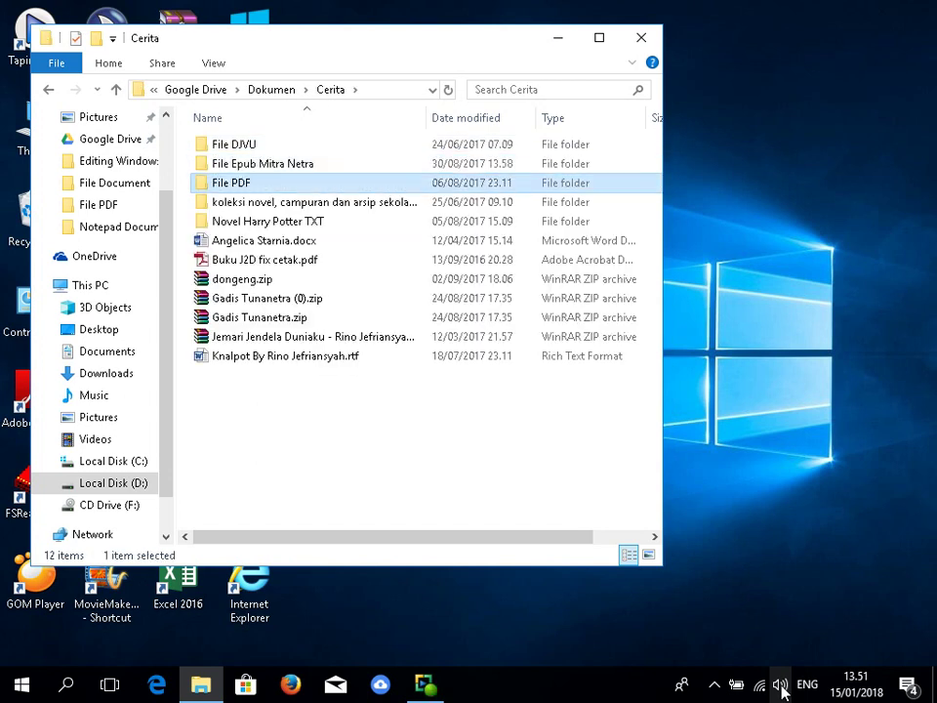
{"action": "key", "text": "Return"}
- Open "Abu Nawas - Sang Penggeli Hati.pdf" using the Open with command and Adobe Reader
{"action": "key", "text": "Down"}
{"action": "key", "text": "Down"}
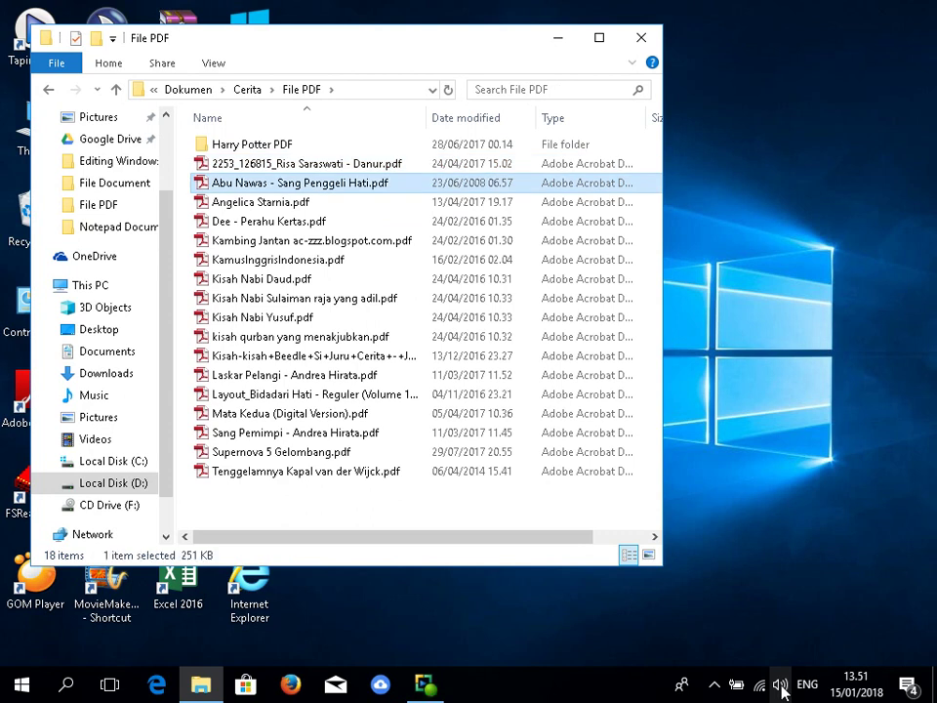
{"action": "key", "text": "shift+F10"}
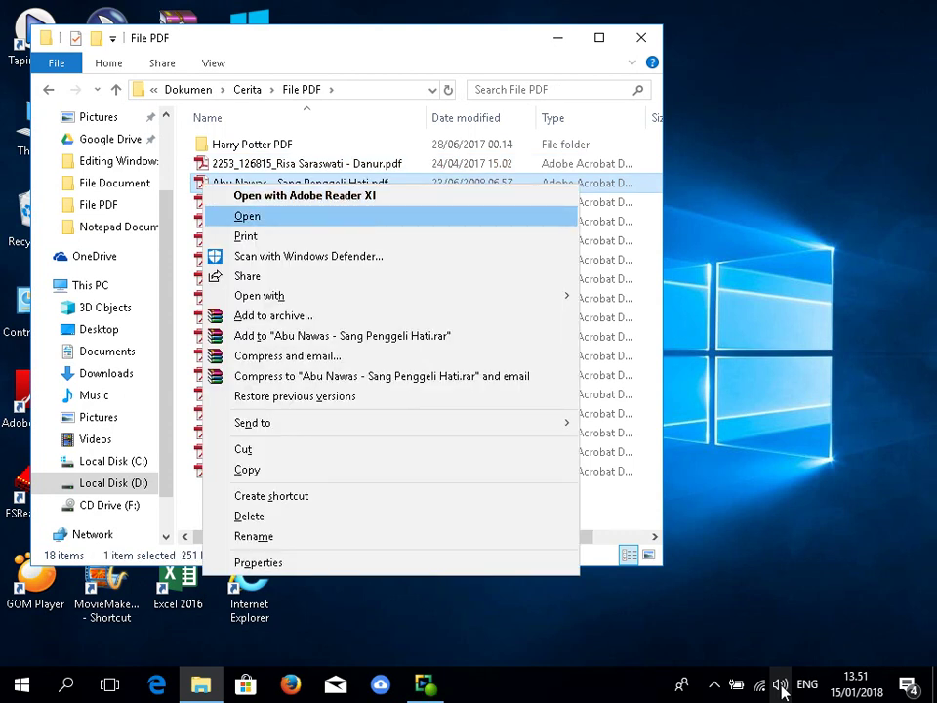
{"action": "key", "text": "Down"}
{"action": "key", "text": "Down"}
{"action": "key", "text": "Down"}
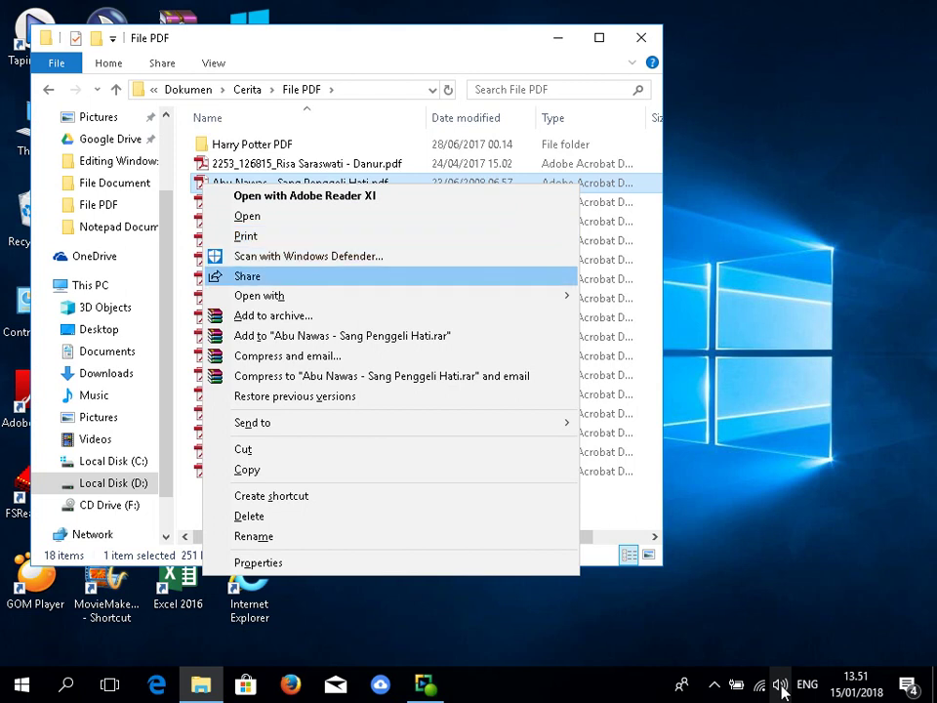
{"action": "key", "text": "Down"}
{"action": "key", "text": "Right"}
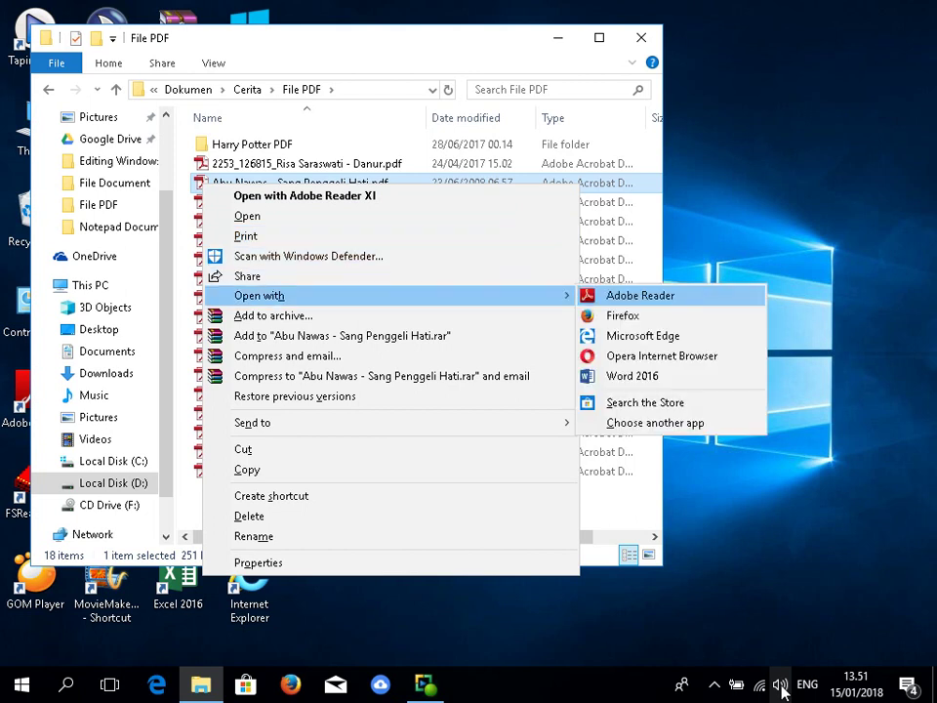
{"action": "key", "text": "Return"}
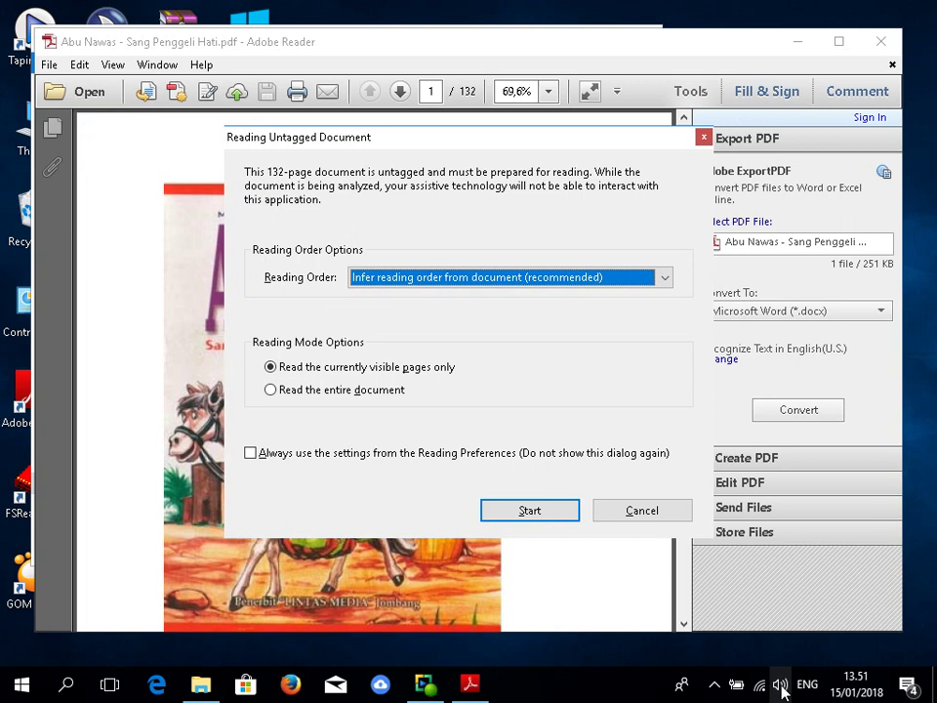
- Set the reading mode to "Read the currently visible pages only" and start preparing the document
{"action": "key", "text": "Tab"}
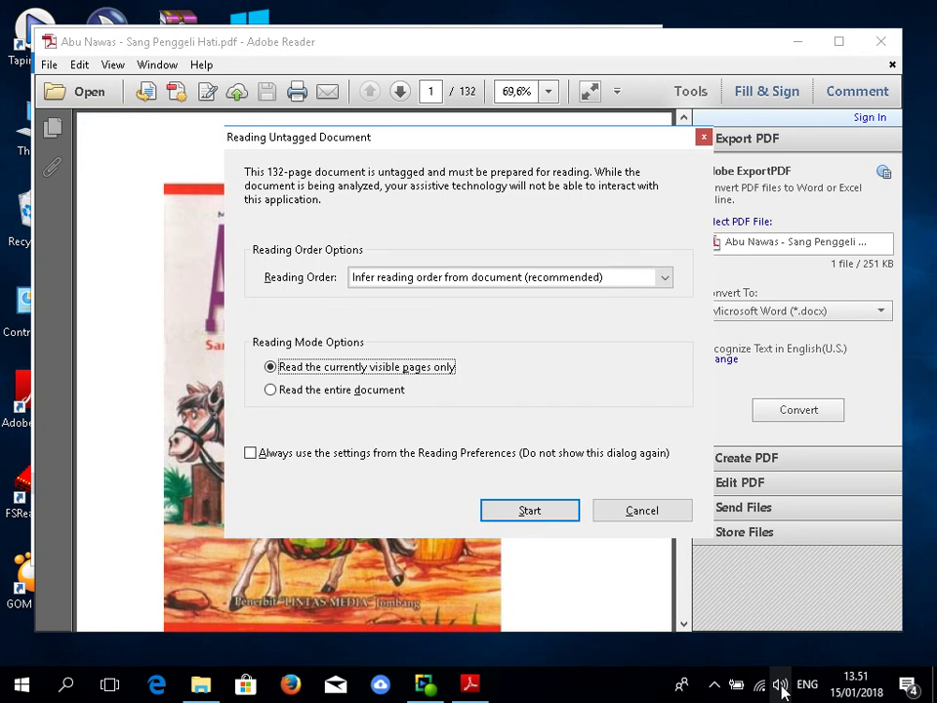
{"action": "key", "text": "Down"}
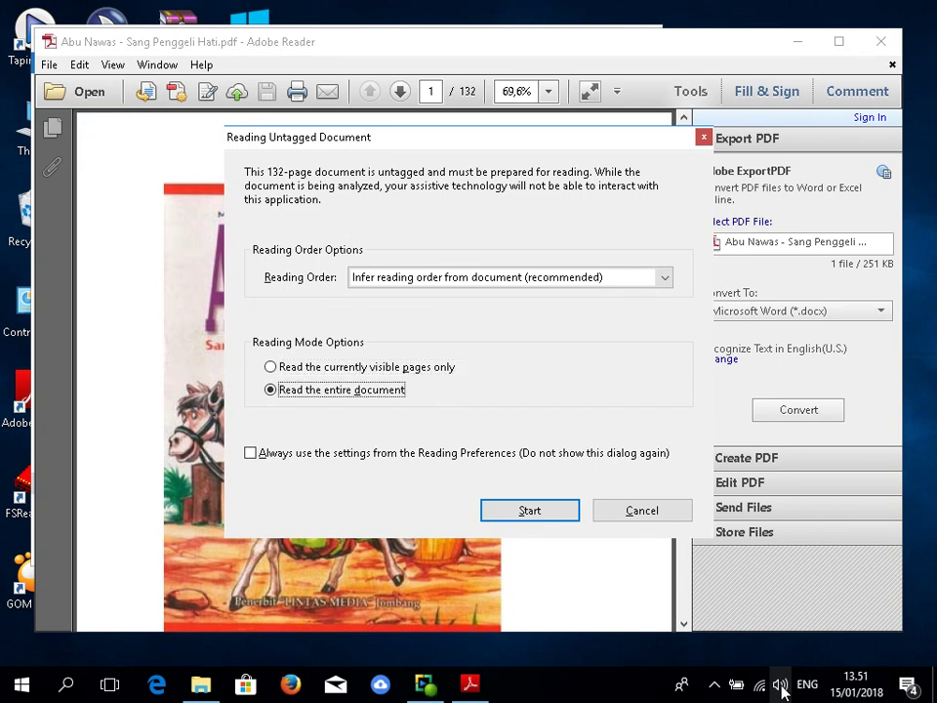
{"action": "key", "text": "Up"}
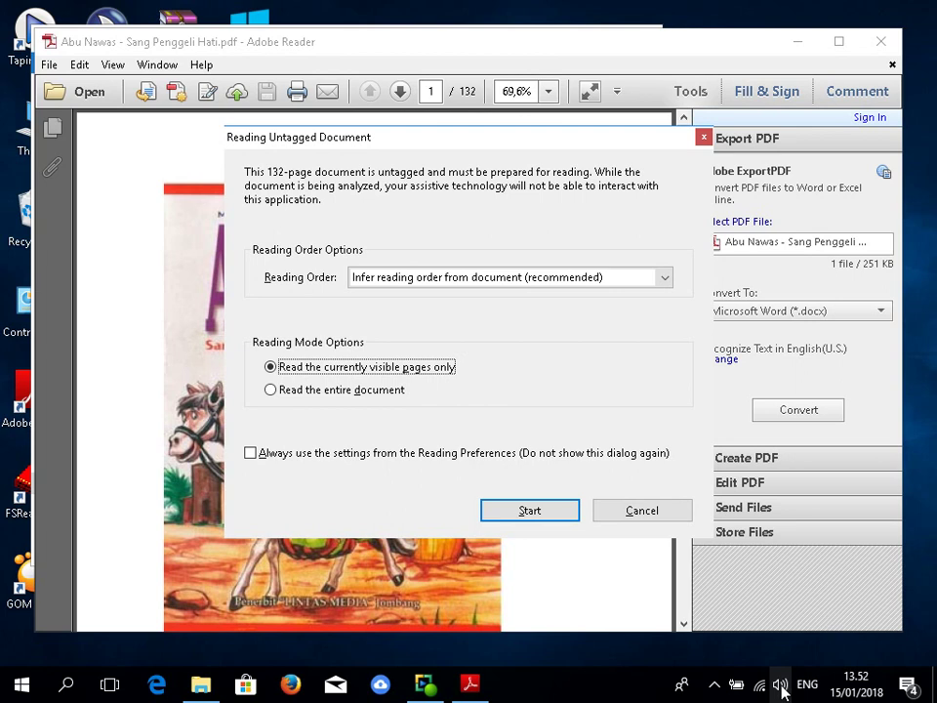
{"action": "key", "text": "Tab"}
{"action": "key", "text": "Tab"}
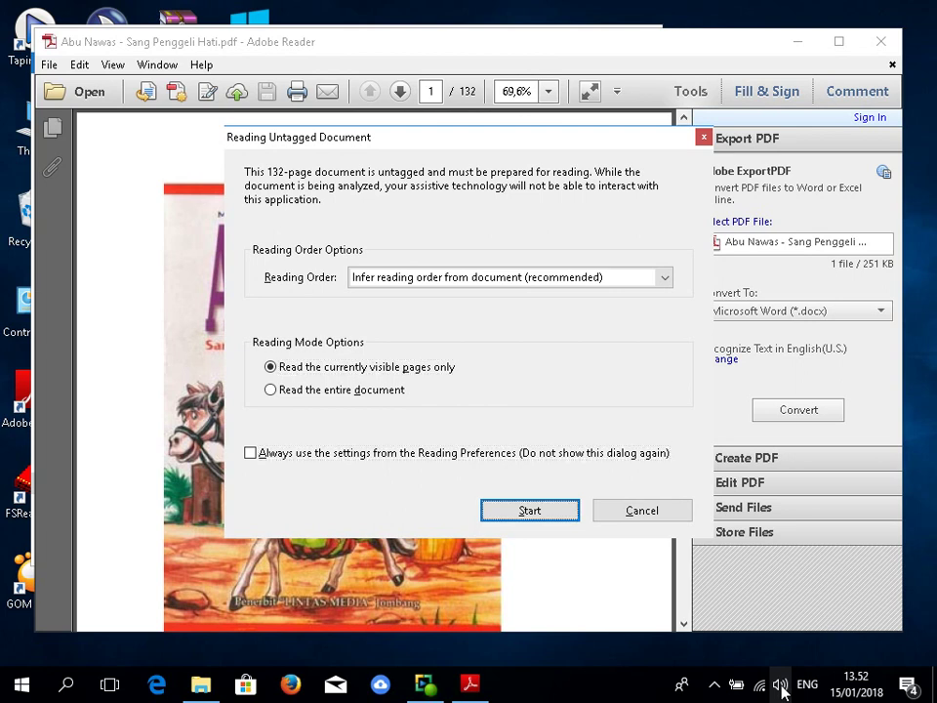
{"action": "key", "text": "shift+Tab"}
{"action": "key", "text": "Return"}
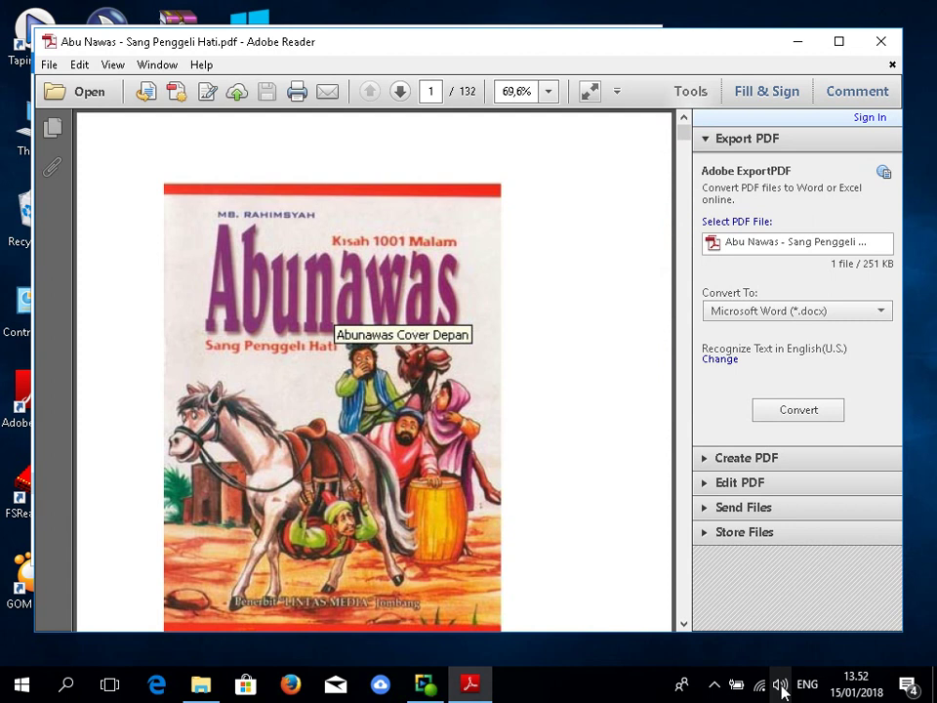
- Page through the cover, the foreword and the table of contents up to page 4
{"action": "key", "text": "Down"}
{"action": "key", "text": "Down"}
{"action": "key", "text": "Down"}
{"action": "key", "text": "Down"}
{"action": "key", "text": "Down"}
{"action": "key", "text": "Page_Down"}
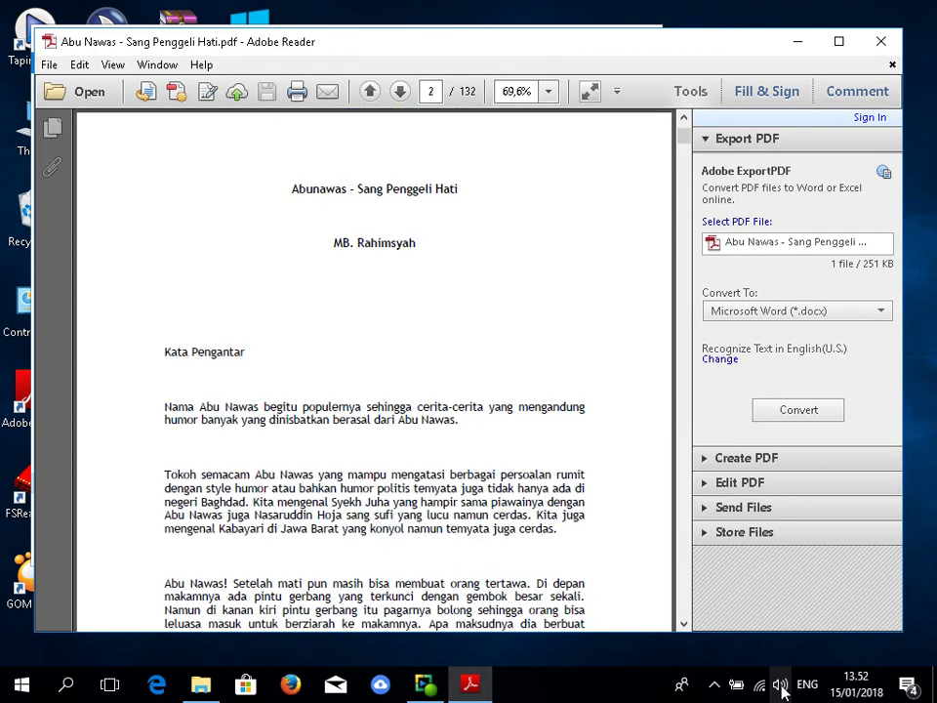
{"action": "key", "text": "Down"}
{"action": "key", "text": "Down"}
{"action": "key", "text": "Down"}
{"action": "key", "text": "Down"}
{"action": "key", "text": "Down"}
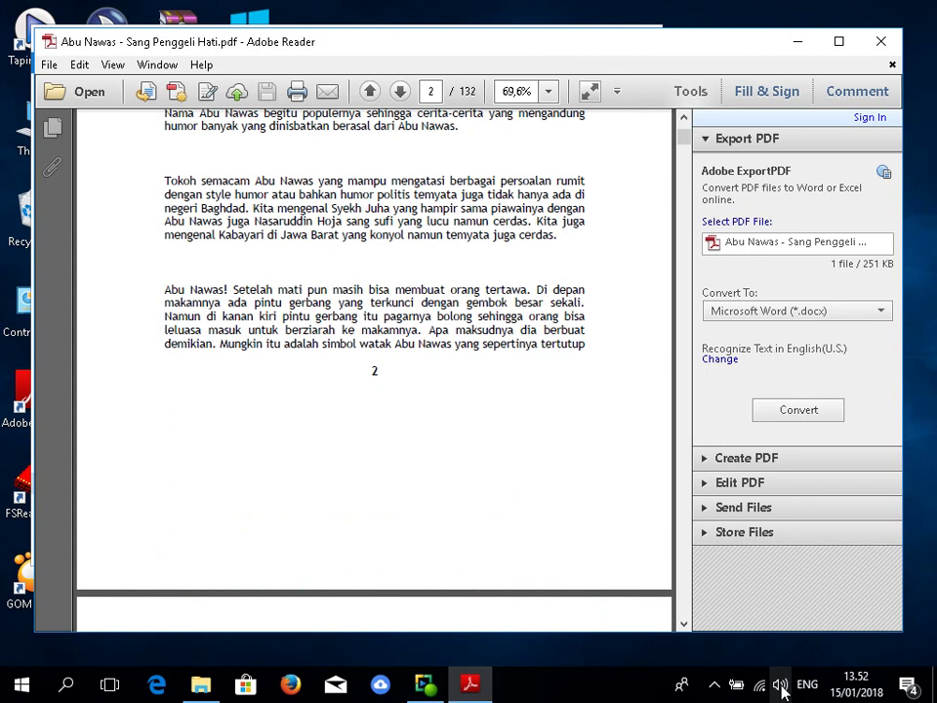
{"action": "key", "text": "Page_Down"}
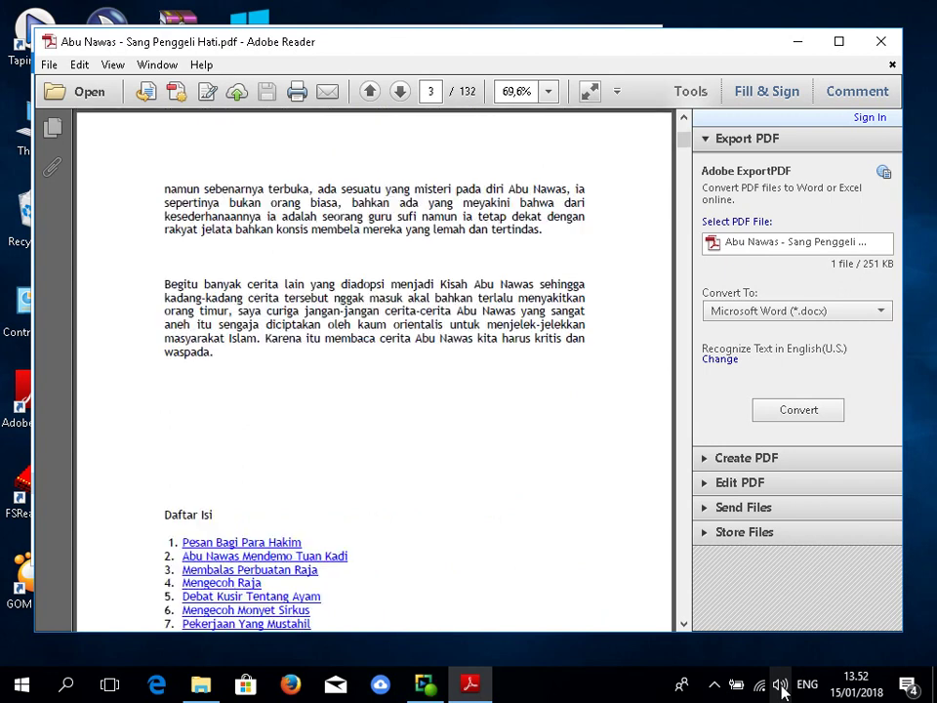
{"action": "key", "text": "Down"}
{"action": "key", "text": "Down"}
{"action": "key", "text": "Down"}
{"action": "key", "text": "Down"}
{"action": "key", "text": "Down"}
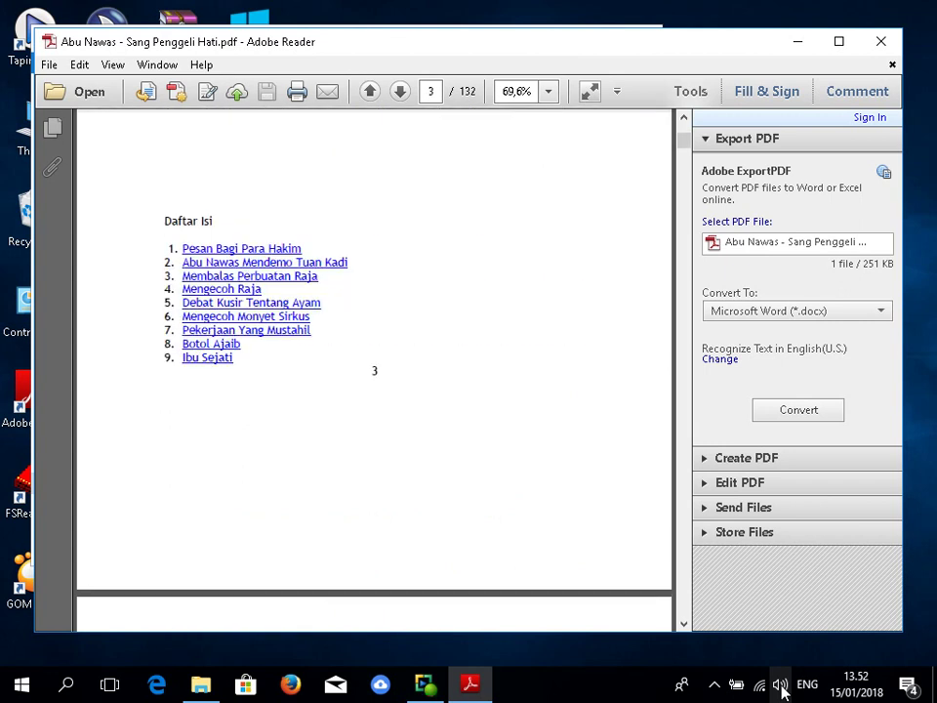
{"action": "key", "text": "Page_Down"}
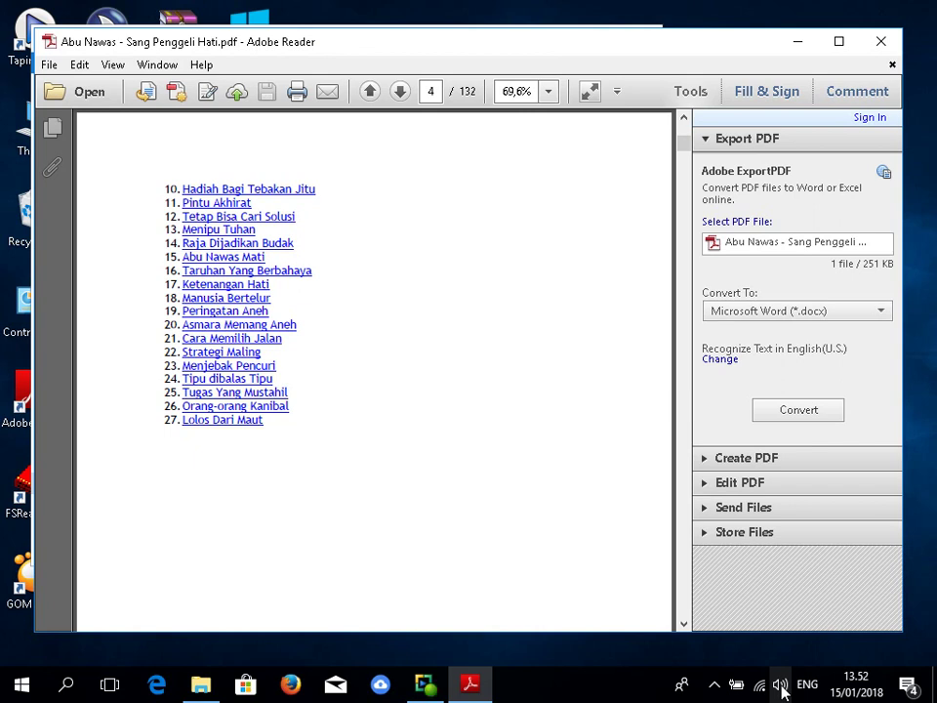
{"action": "key", "text": "alt+F4"}
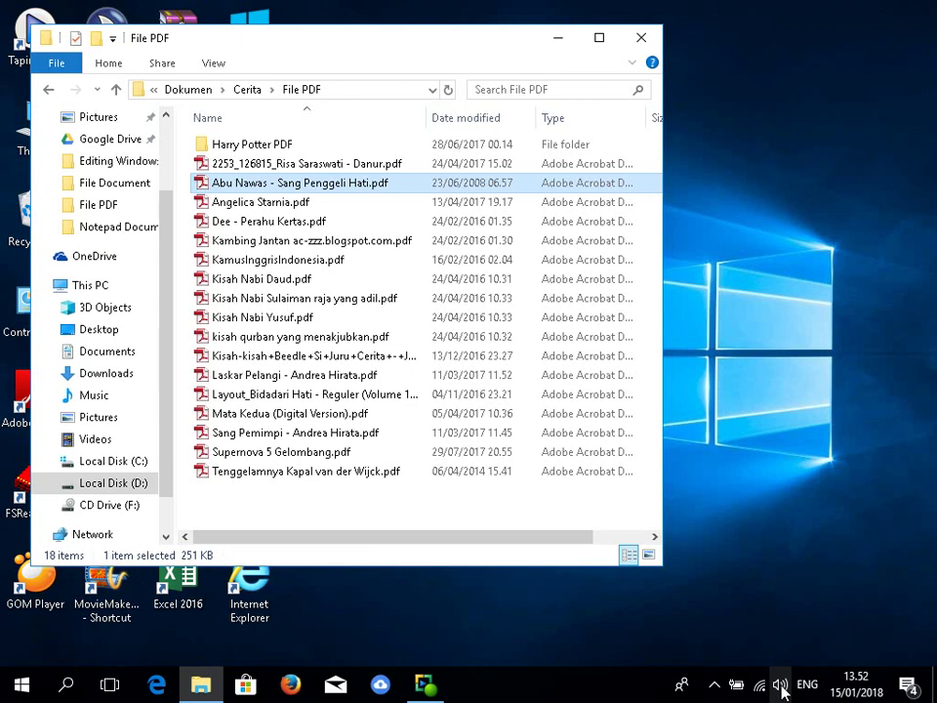
{"action": "key", "text": "Down"}
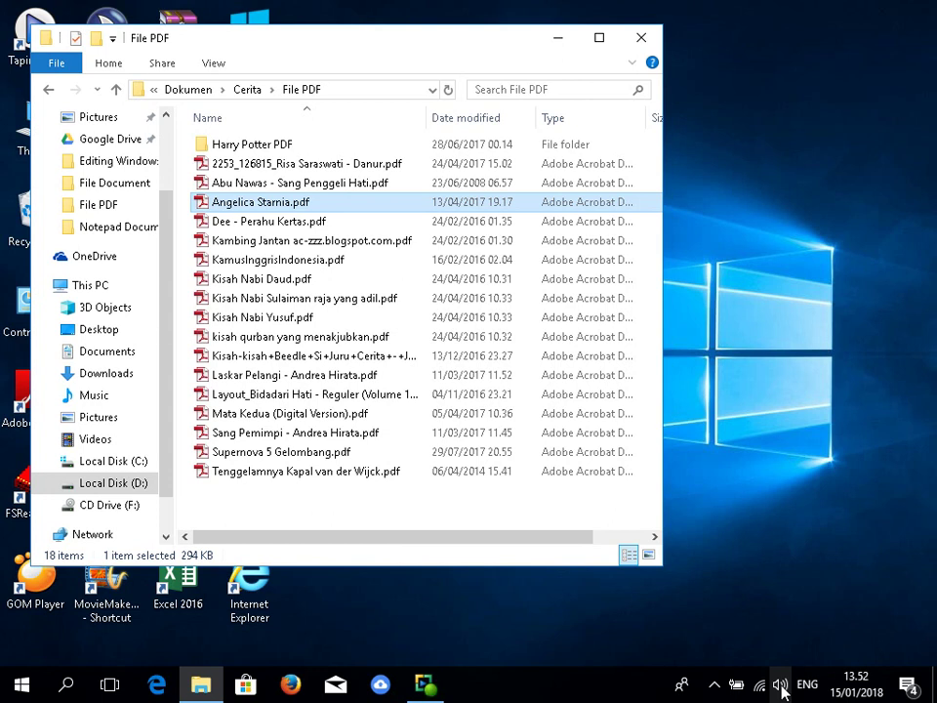
{"action": "key", "text": "Menu"}
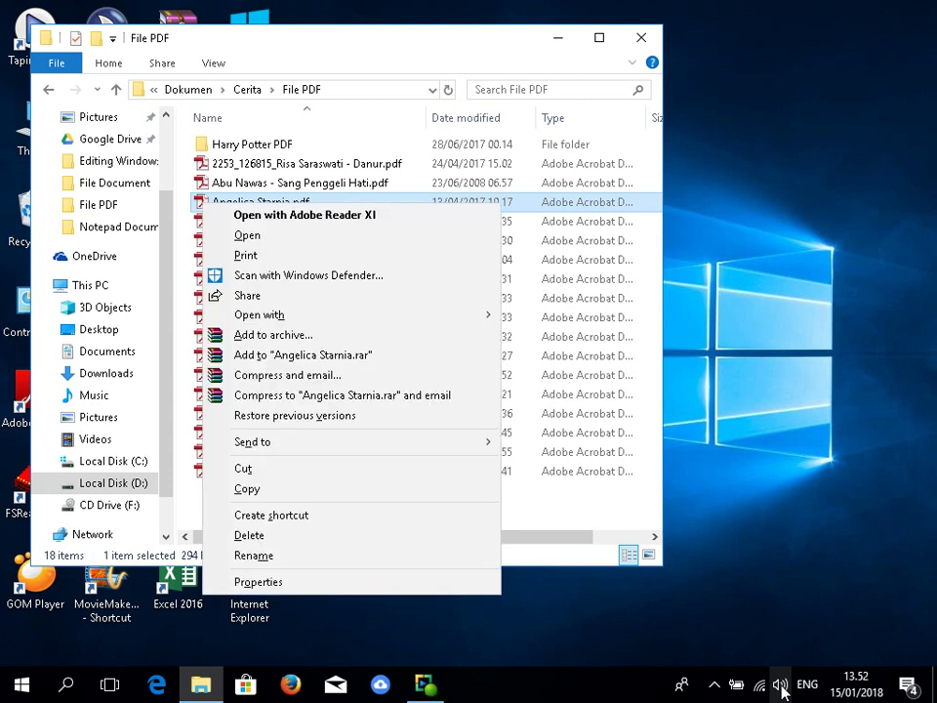
{"action": "key", "text": "Down"}
{"action": "key", "text": "Down"}
{"action": "key", "text": "Down"}
{"action": "key", "text": "Down"}
{"action": "key", "text": "Down"}
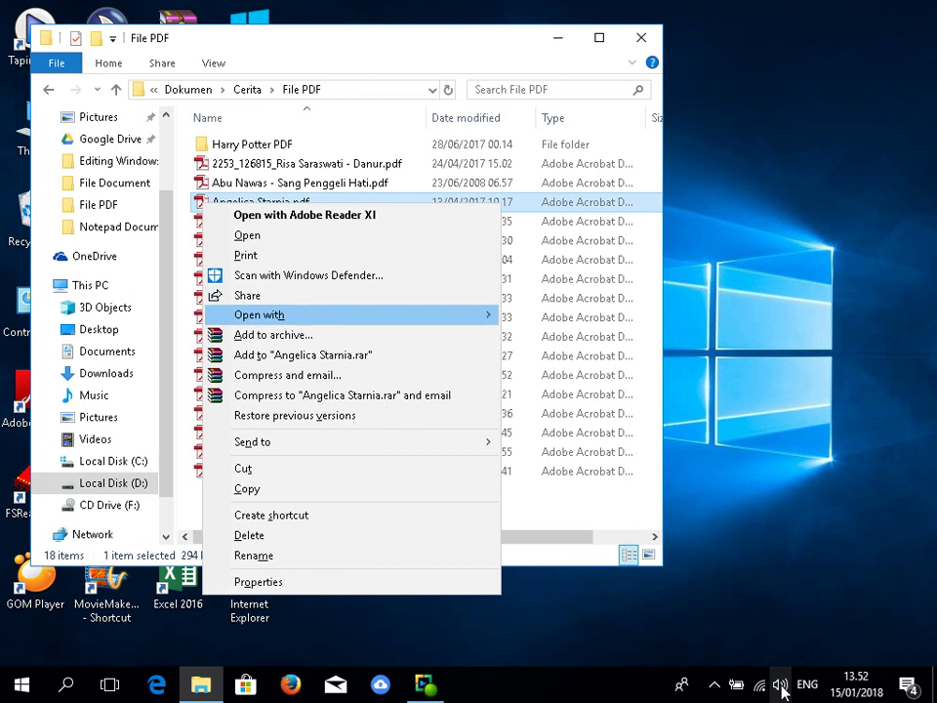
{"action": "key", "text": "Right"}
{"action": "key", "text": "Return"}
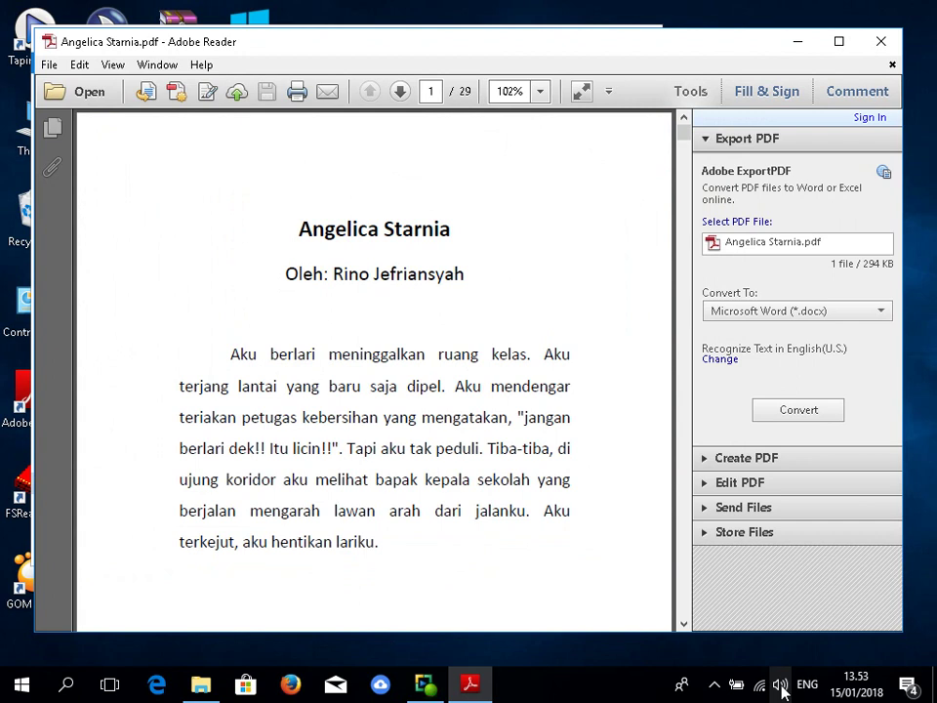
{"action": "key", "text": "alt+F4"}
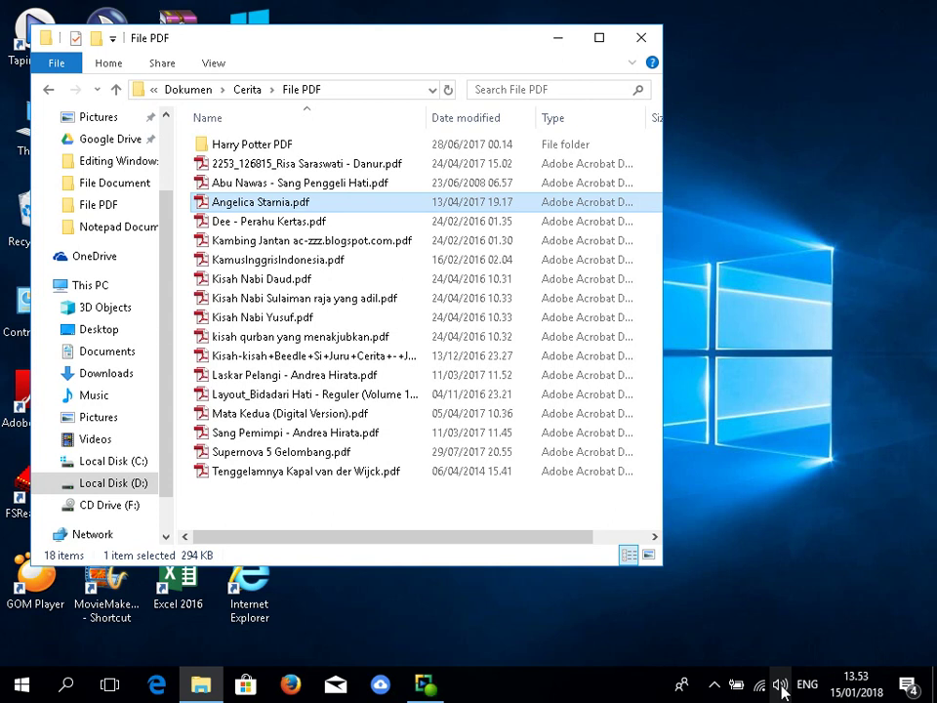
{"action": "key", "text": "shift+F10"}
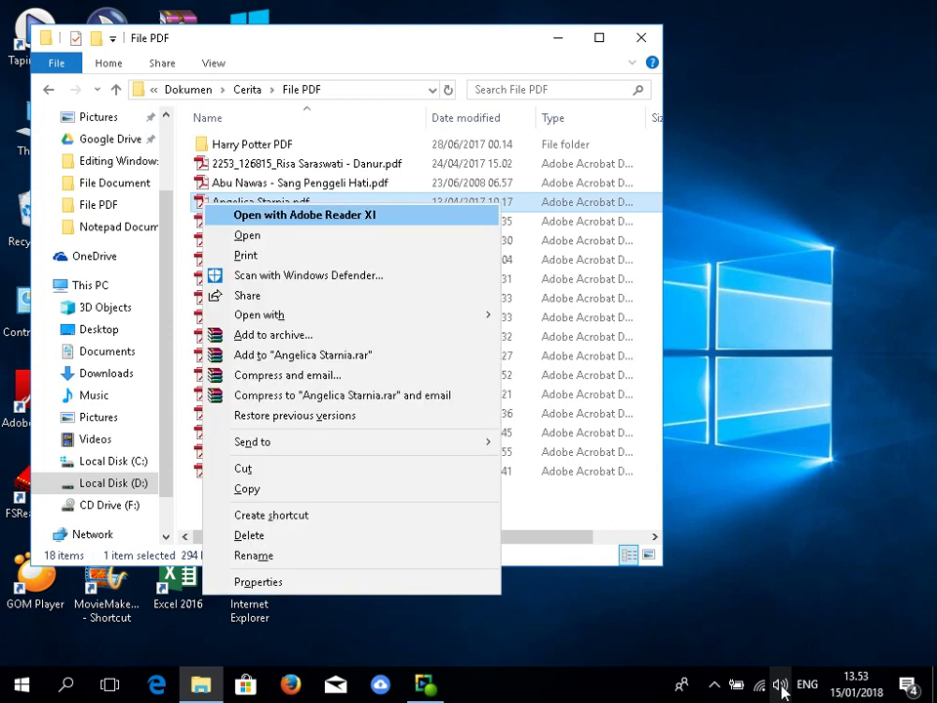
{"action": "key", "text": "Down"}
{"action": "key", "text": "Down"}
{"action": "key", "text": "Down"}
{"action": "key", "text": "Up"}
{"action": "key", "text": "Up"}
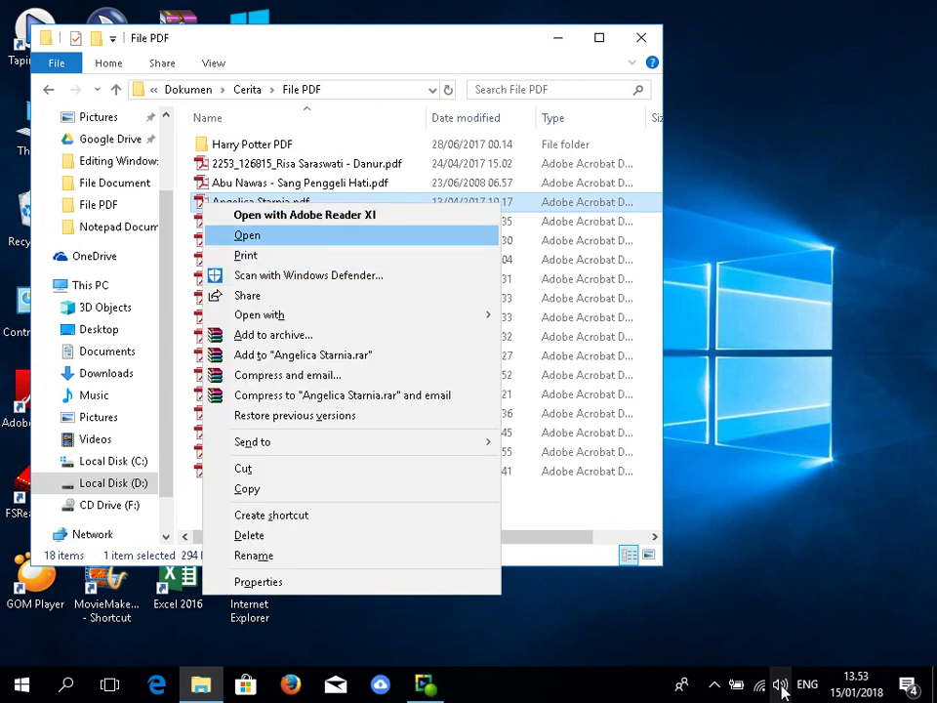
{"action": "key", "text": "Down"}
{"action": "key", "text": "Down"}
{"action": "key", "text": "Down"}
{"action": "key", "text": "Down"}
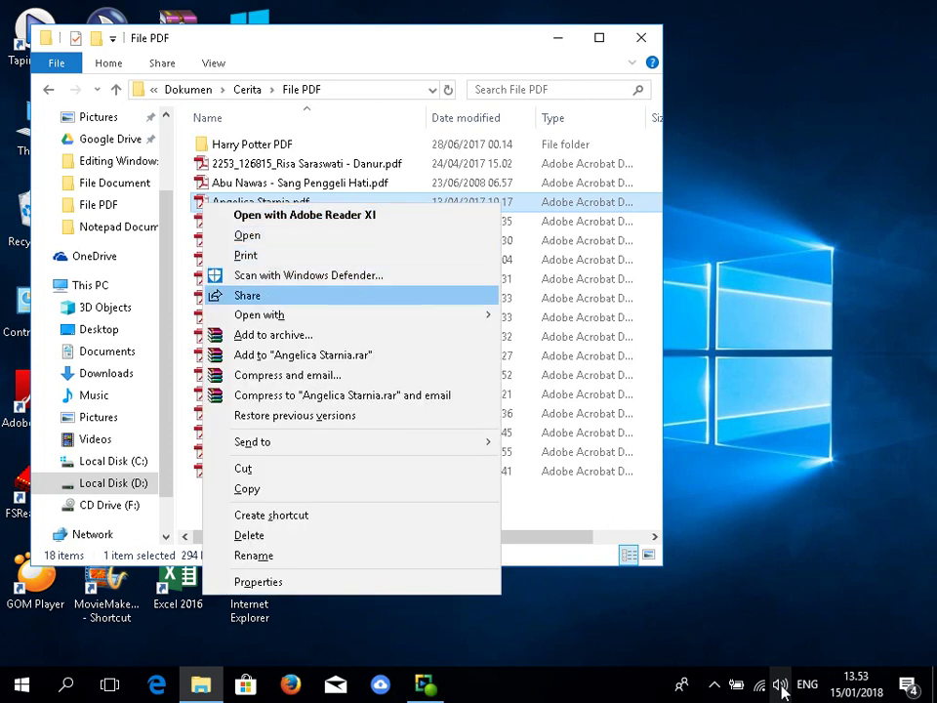
{"action": "key", "text": "Right"}
{"action": "key", "text": "Return"}
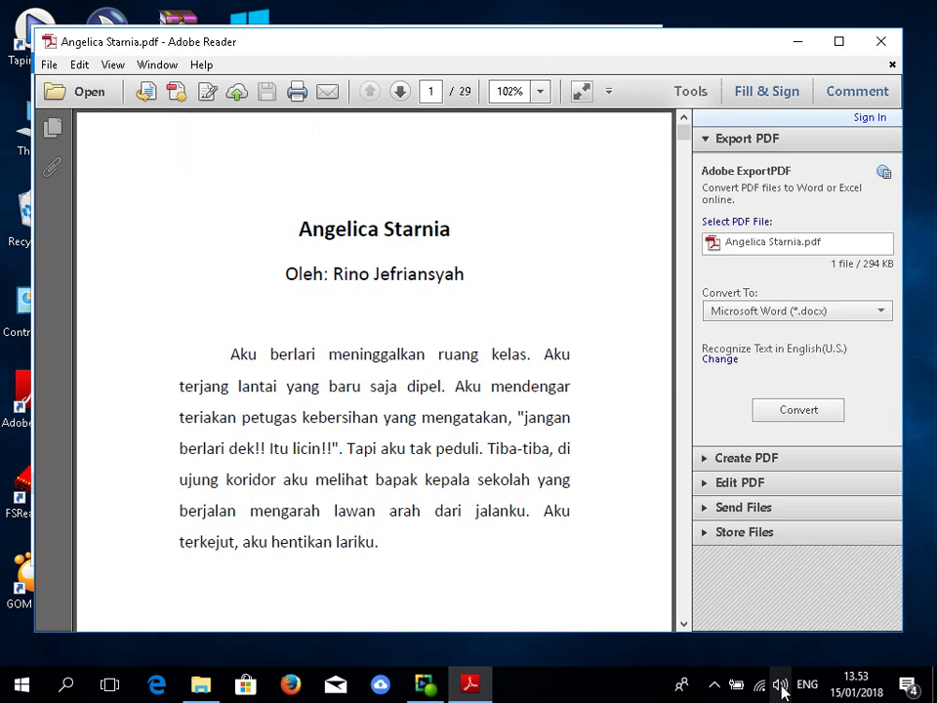
{"action": "key", "text": "insert+F4"}
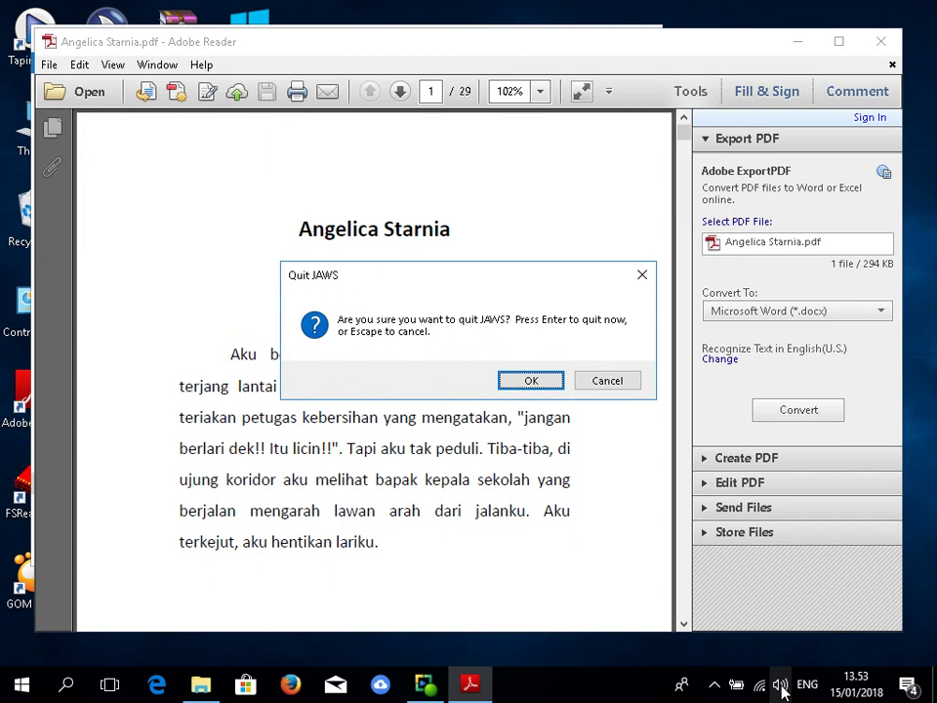
{"action": "key", "text": "Return"}
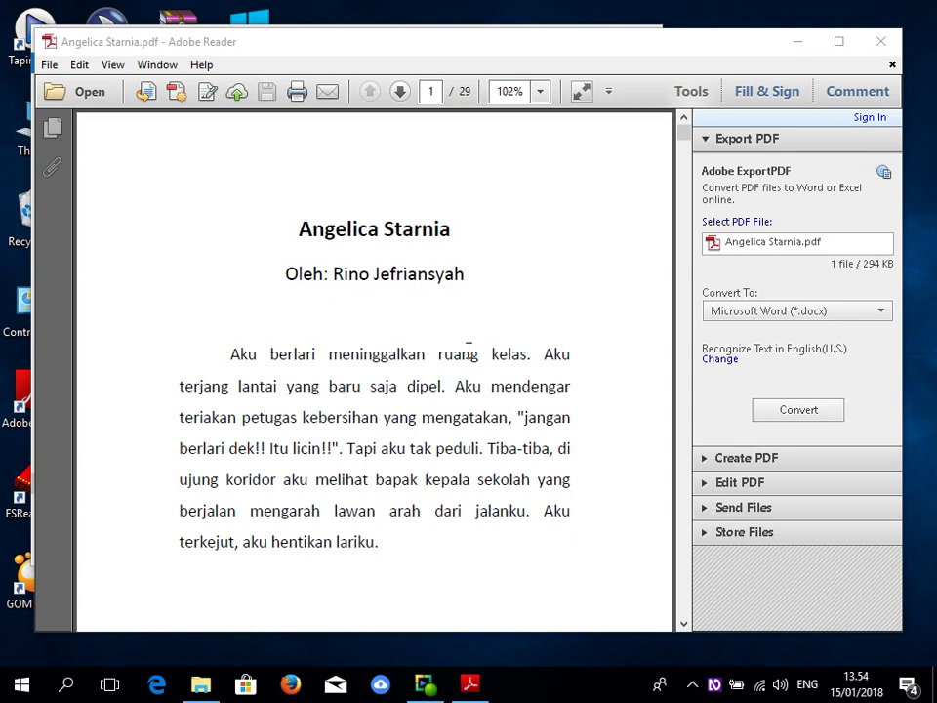
{"action": "key", "text": "alt+Tab"}
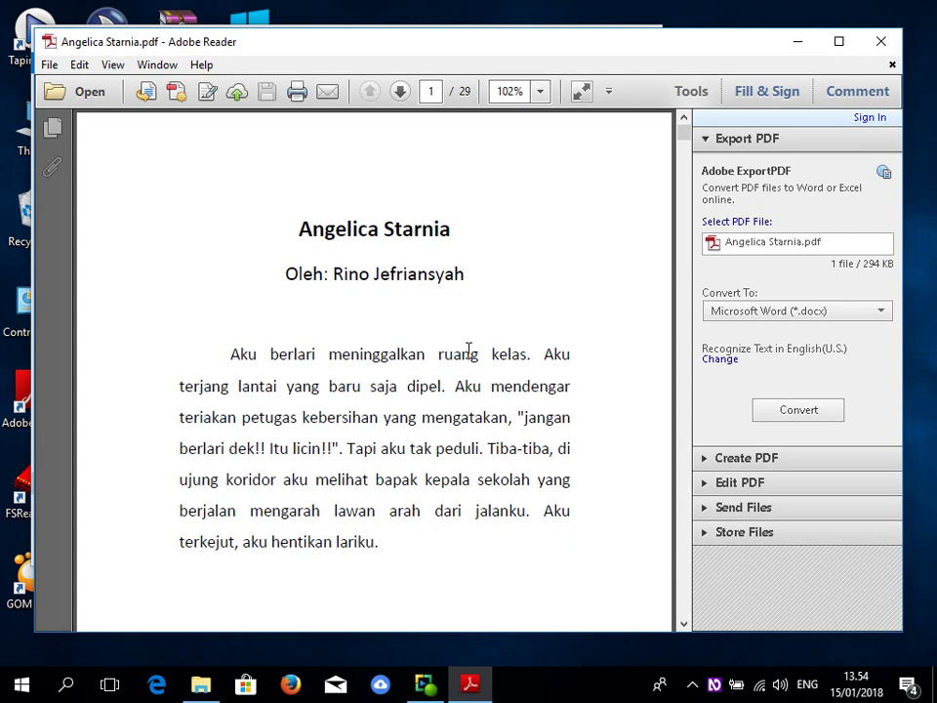
{"action": "key", "text": "alt+F4"}
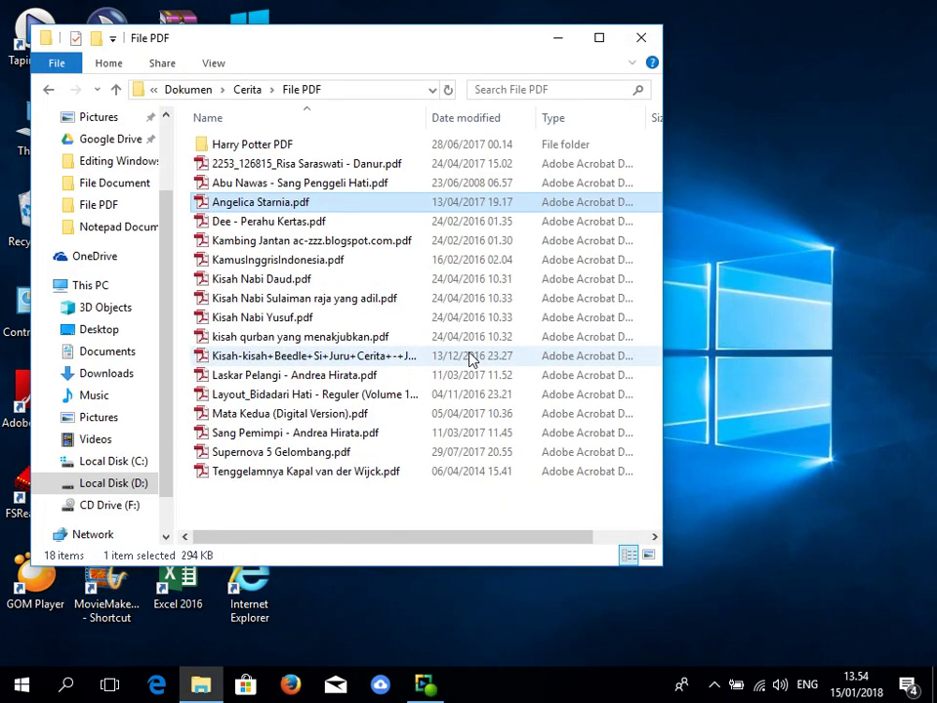
{"action": "key", "text": "alt+F4"}
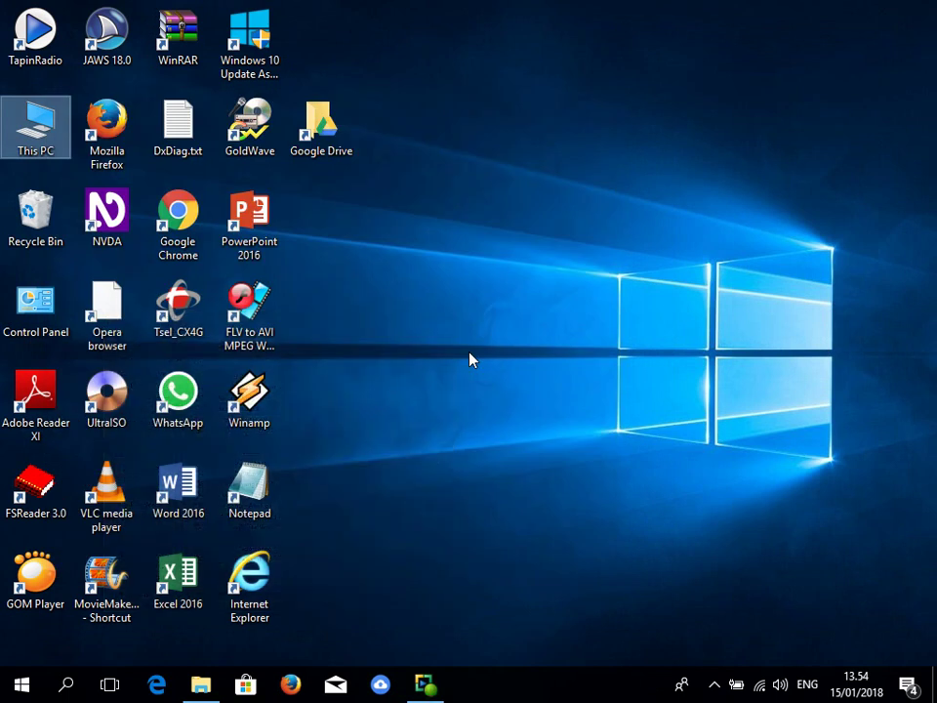
{"action": "key", "text": "ctrl+space"}
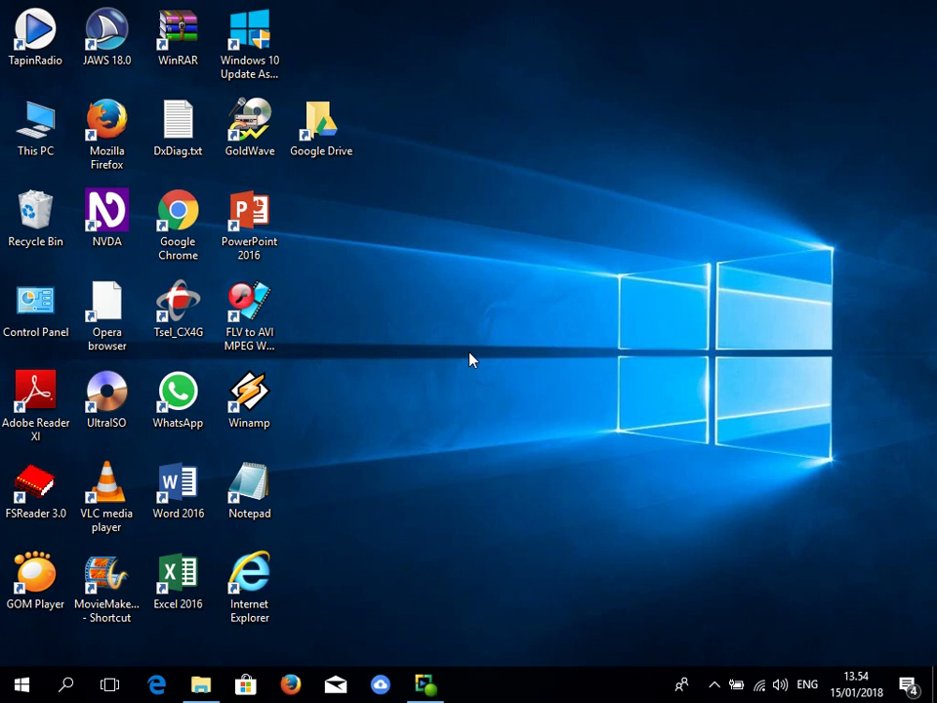
{"action": "key", "text": "ctrl+space"}
{"action": "key", "text": "alt+Tab"}
{"action": "key", "text": "alt+Tab"}
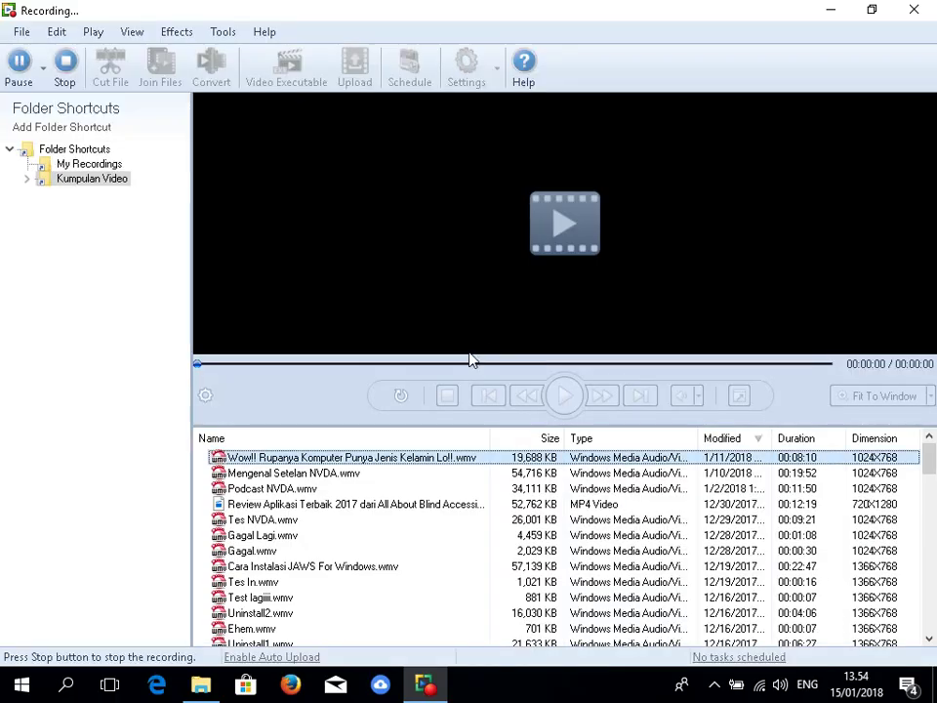
{"action": "key", "text": "alt+f"}
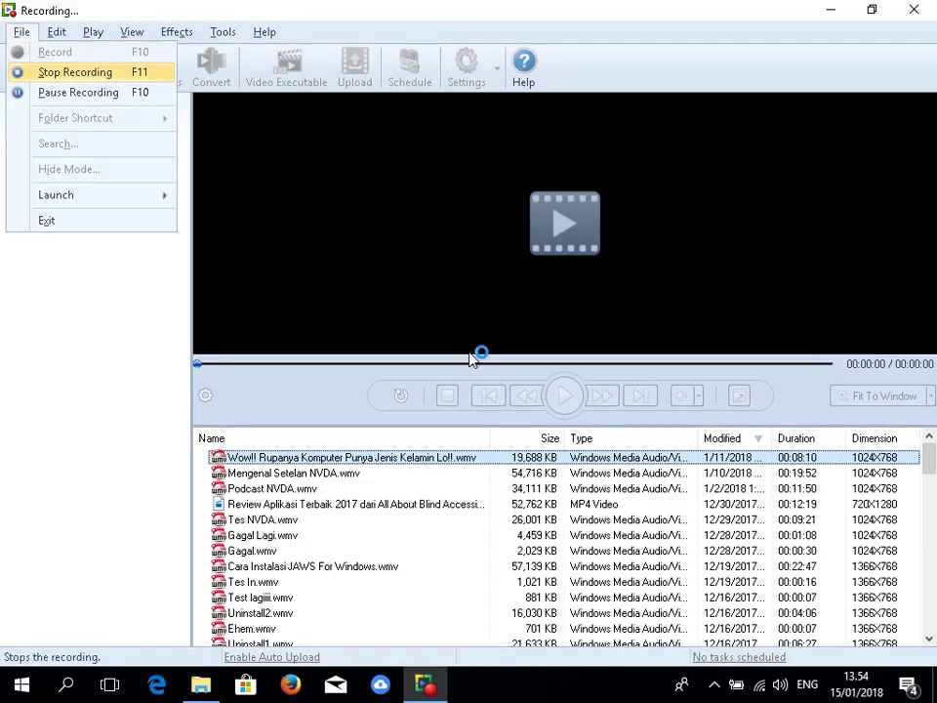